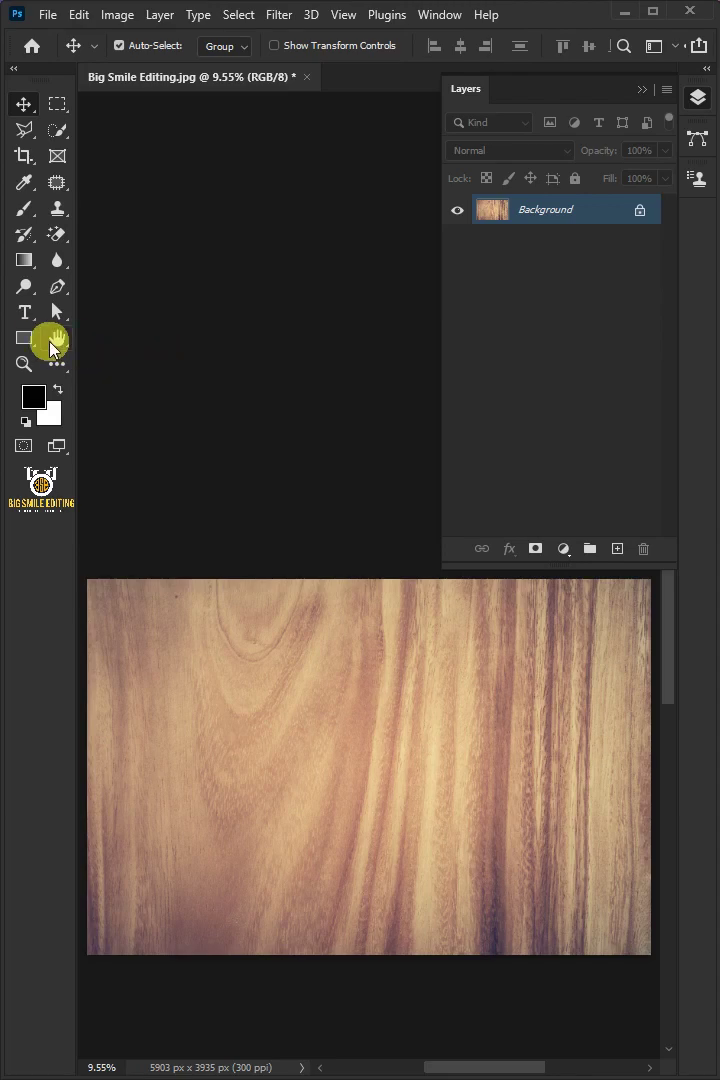
Draw a grey rectangle over the whole wood image and convert Rectangle 1 to a smart object
left_click(22, 340)
left_click(96, 340)
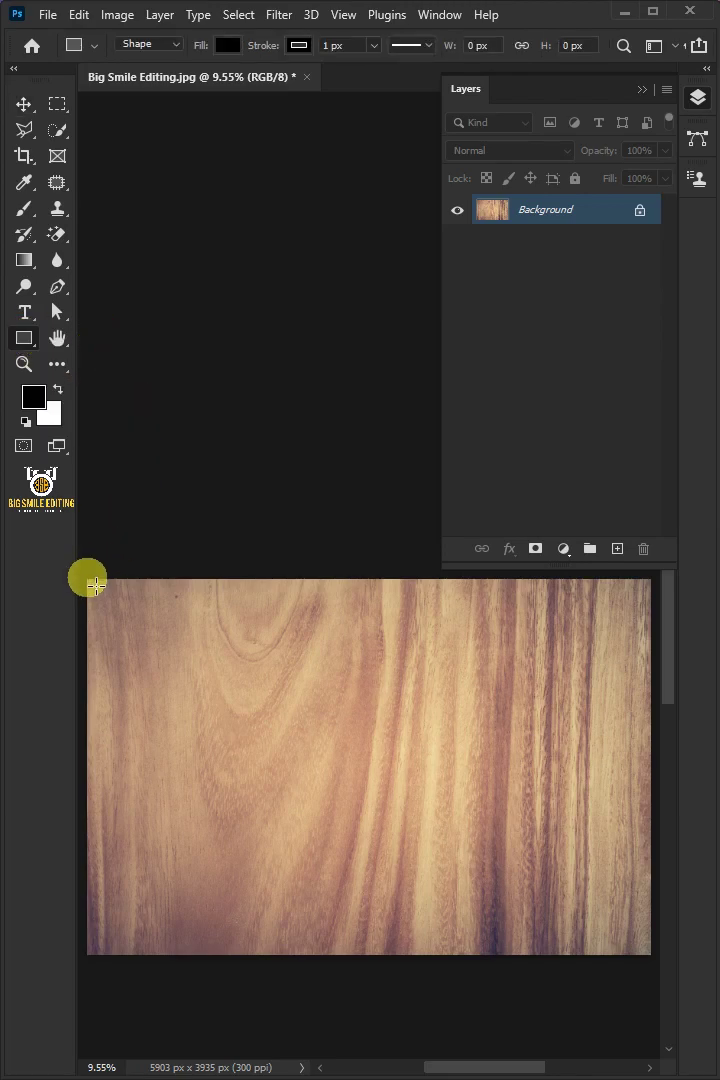
left_click_drag(94, 585, 660, 964)
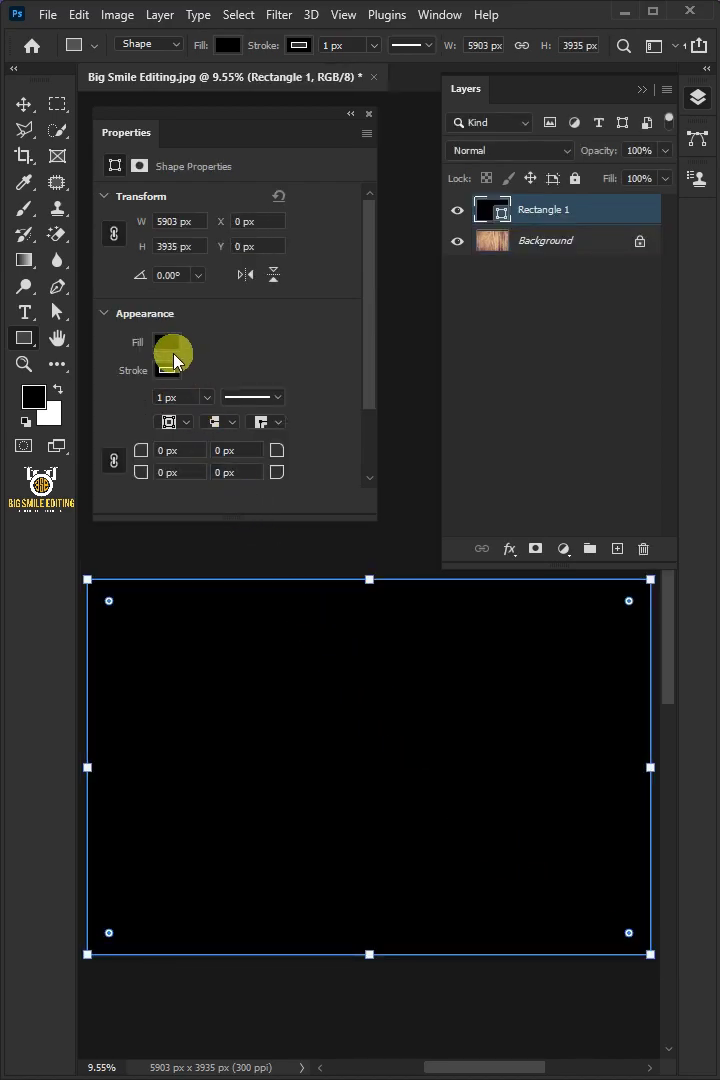
left_click(167, 342)
left_click(208, 450)
left_click(369, 114)
right_click(551, 207)
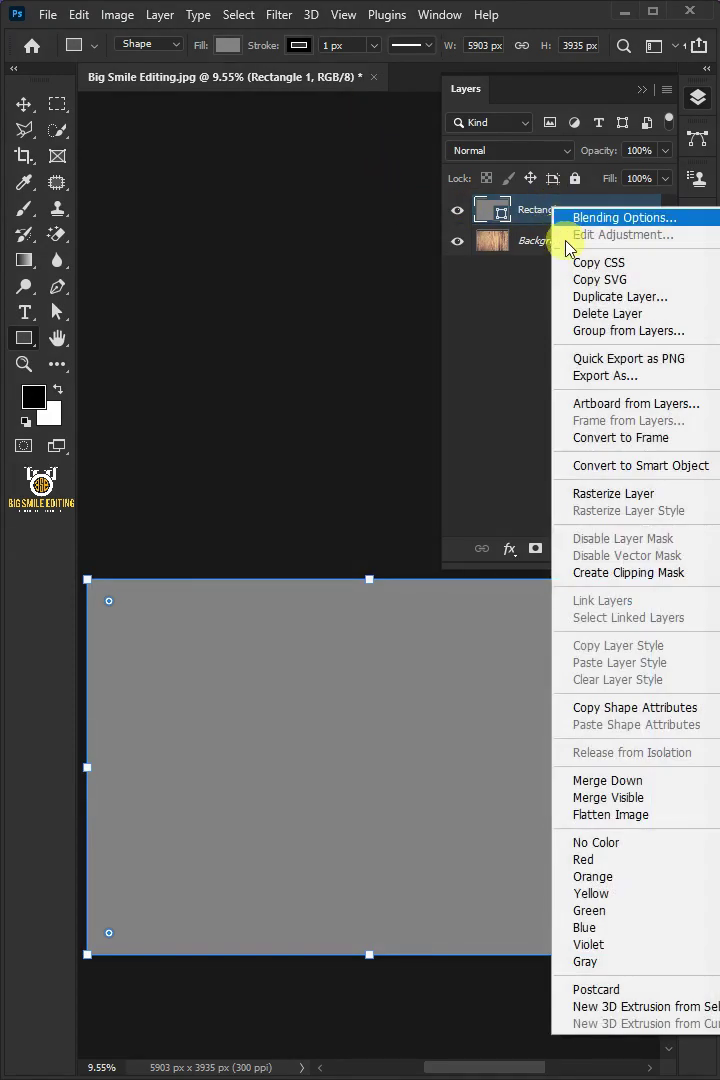
left_click(595, 465)
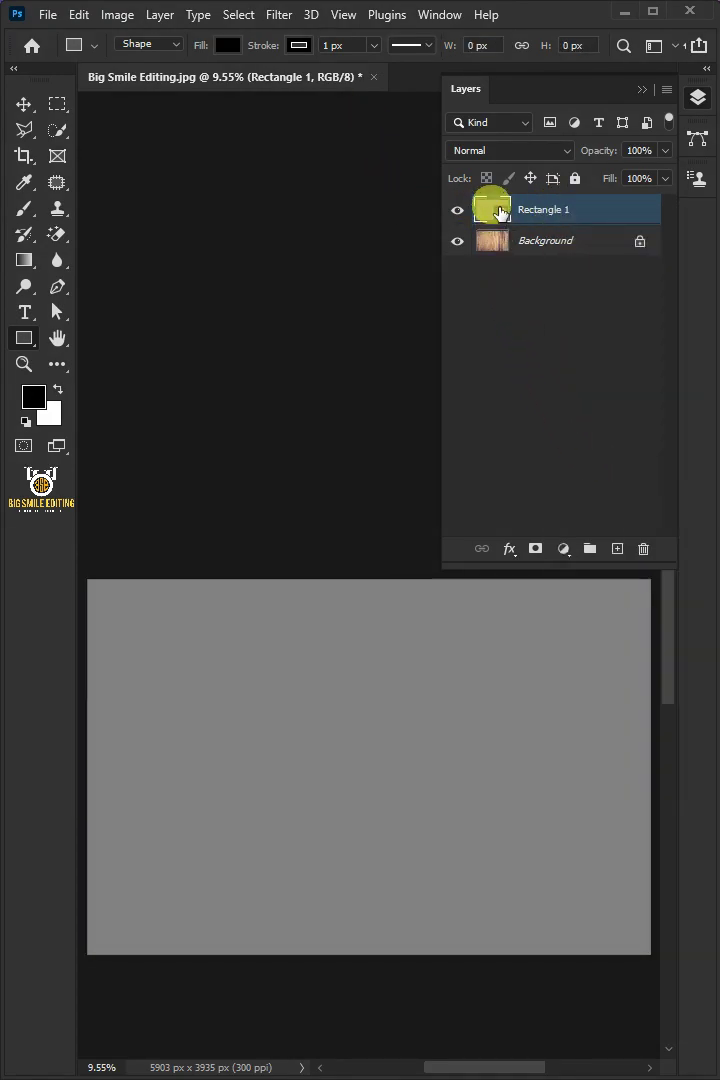
Inside the smart object, hide the grey rectangle and type WOOD in Arial Black
double_click(493, 210)
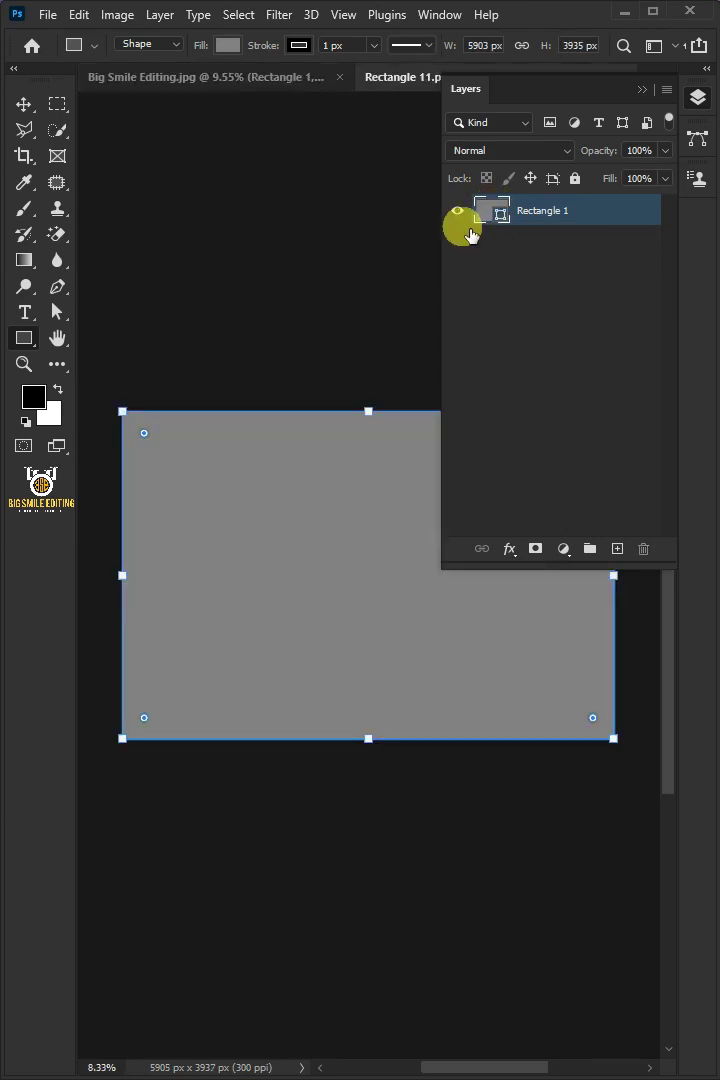
left_click(458, 211)
left_click(24, 313)
left_click(91, 317)
left_click(195, 46)
left_click_drag(667, 718, 667, 655)
left_click(340, 746)
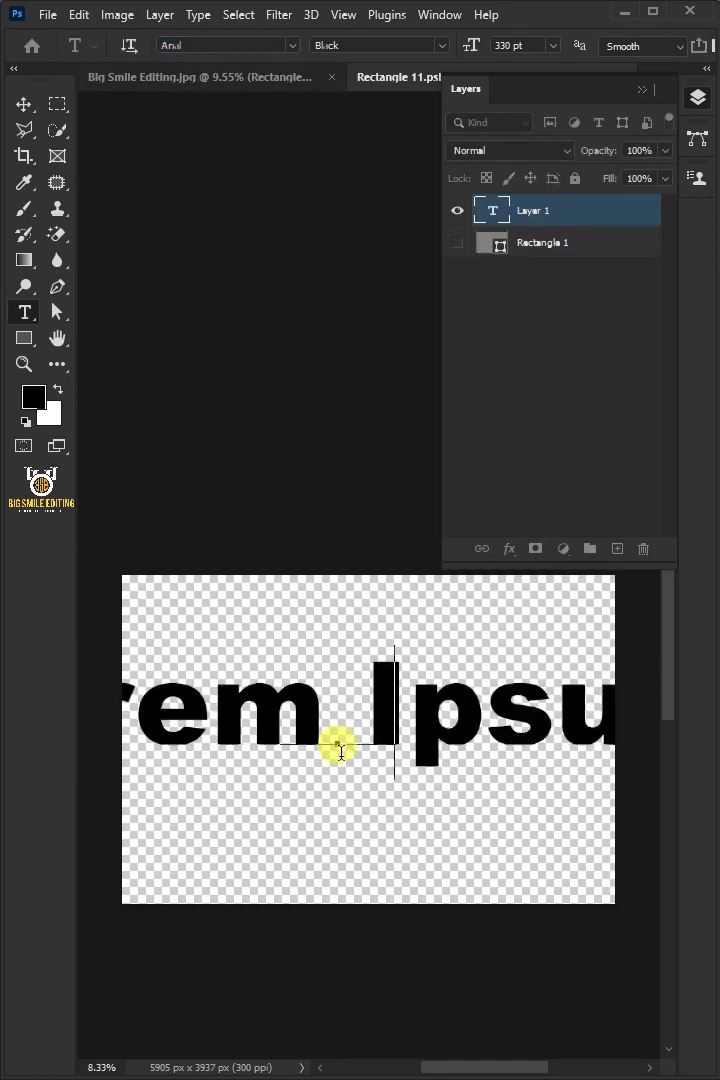
type("WOOD")
Centre the WOOD text on the canvas and save the contents
left_click(23, 104)
left_click_drag(366, 705, 400, 740)
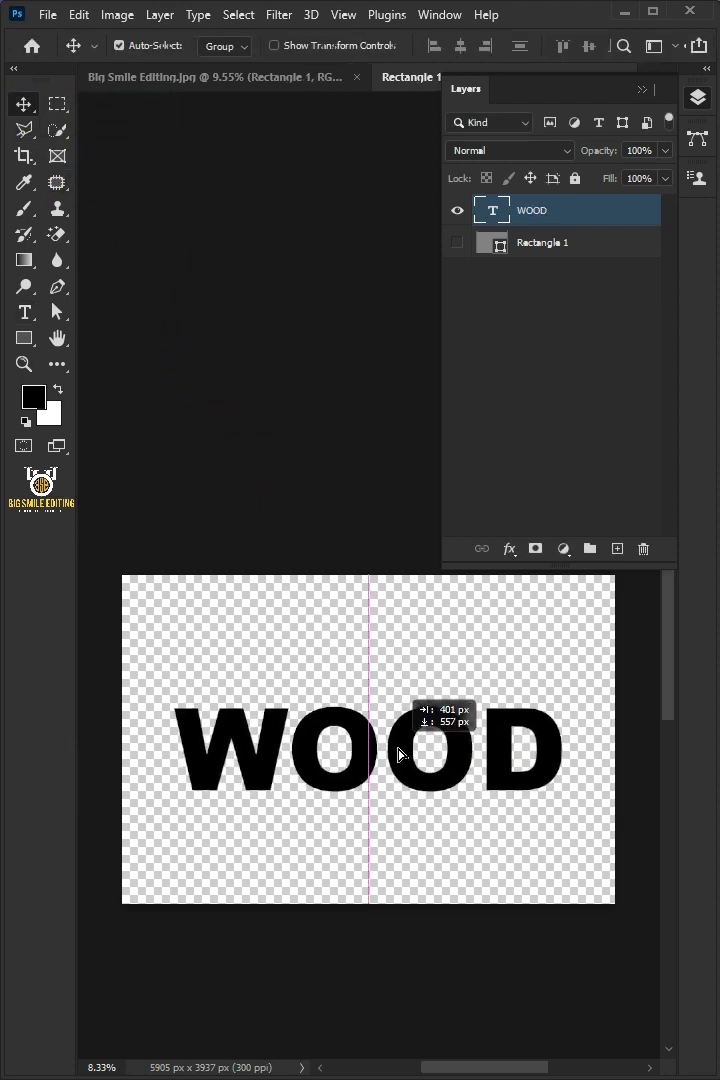
left_click(47, 14)
key("Escape")
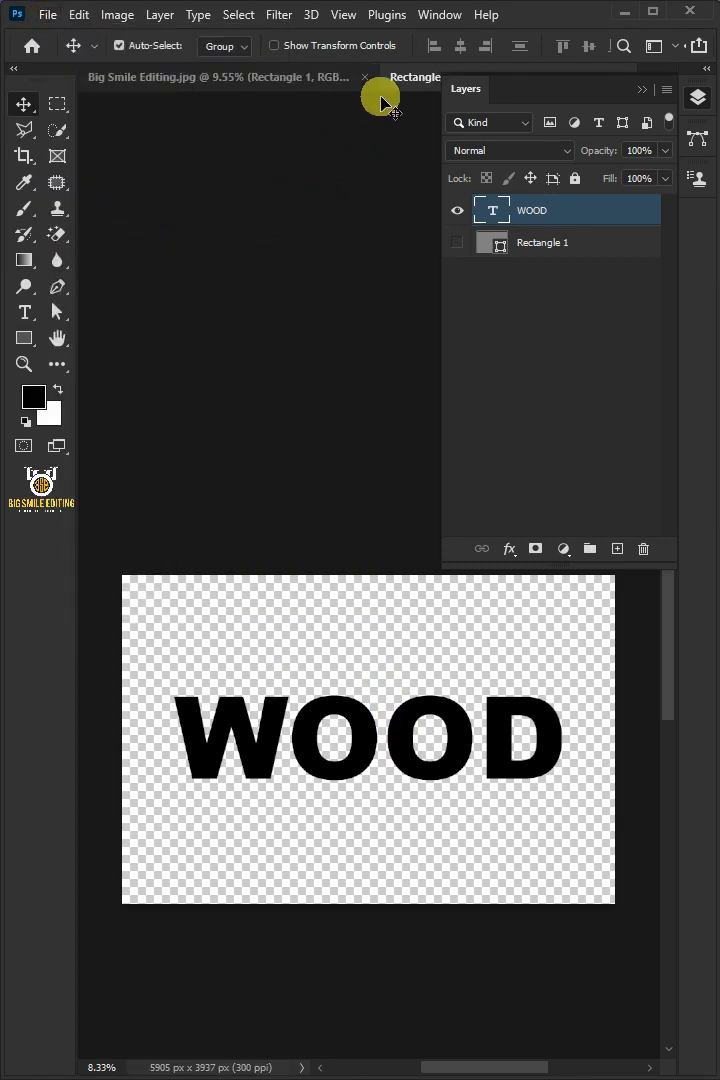
Close the smart object's tab and rename the layer to 'Logo'
right_click(402, 78)
left_click(450, 110)
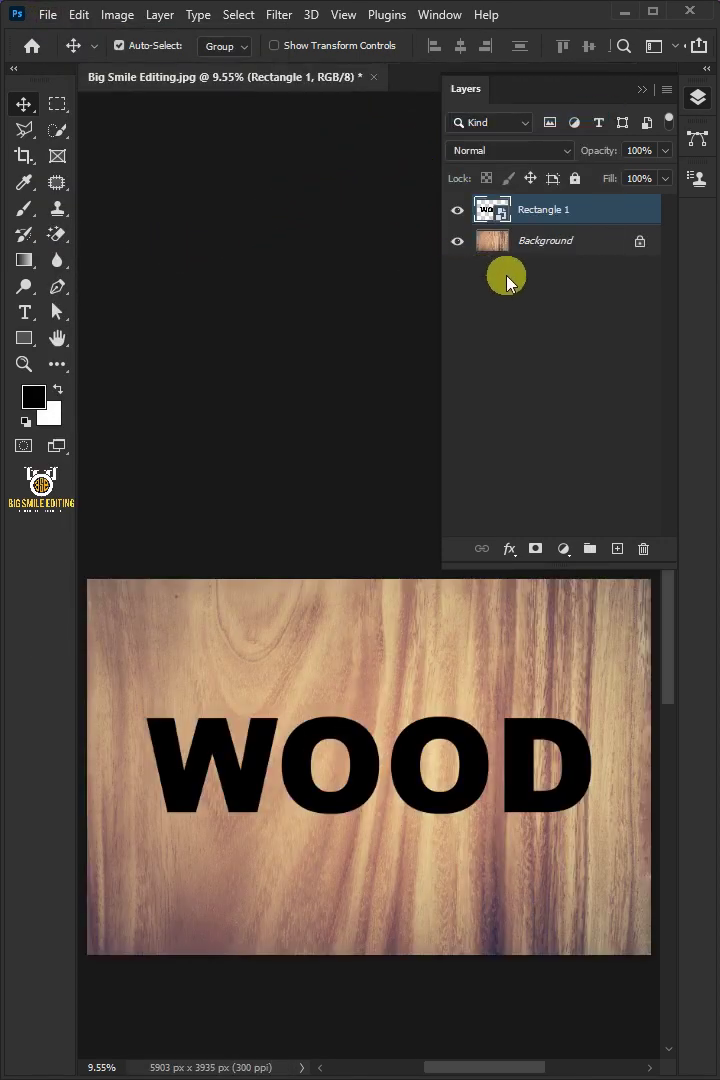
double_click(545, 209)
type("Logo")
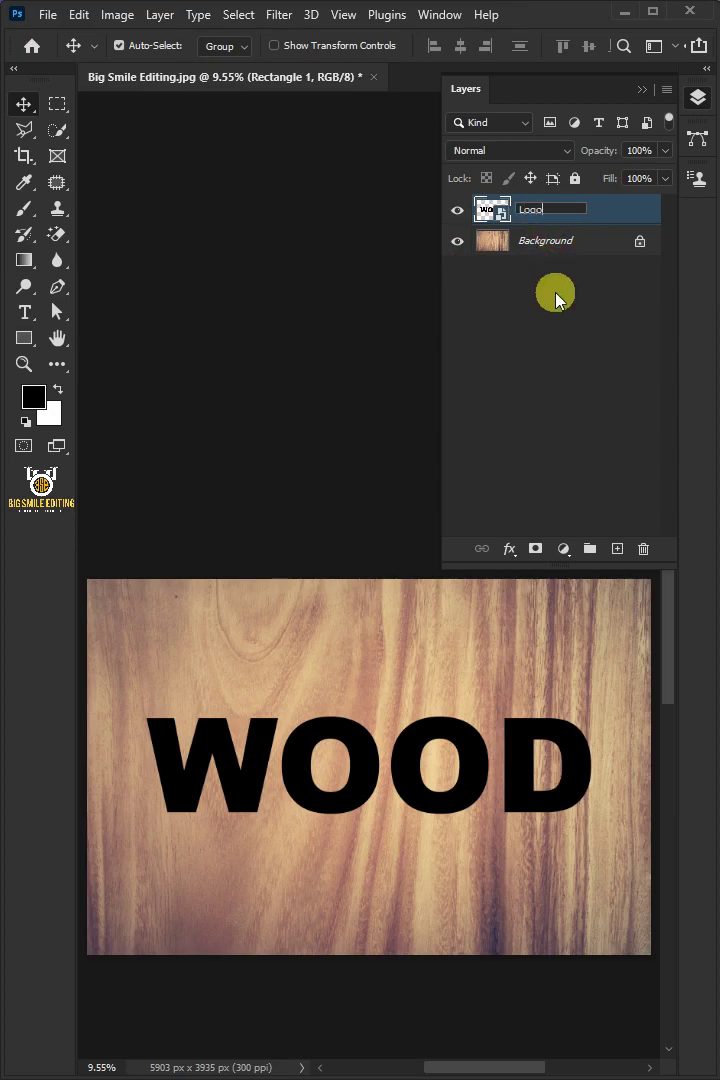
key("Return")
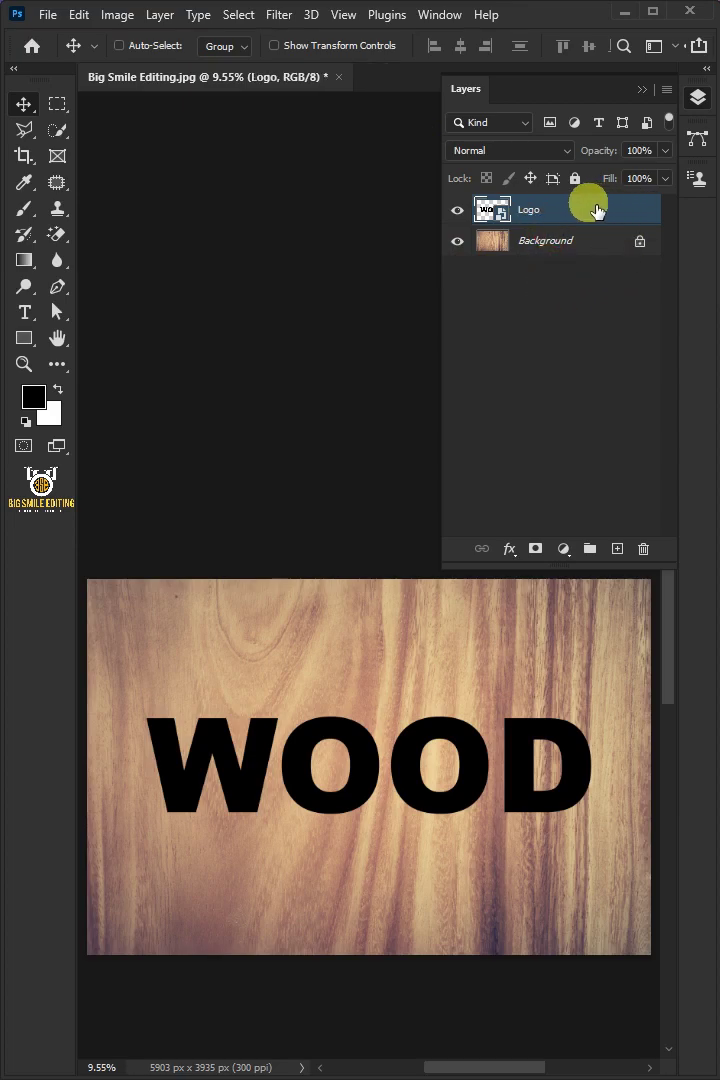
Duplicate Logo twice, rename the top copy 'Place Logo' and hide it
key("ctrl+j")
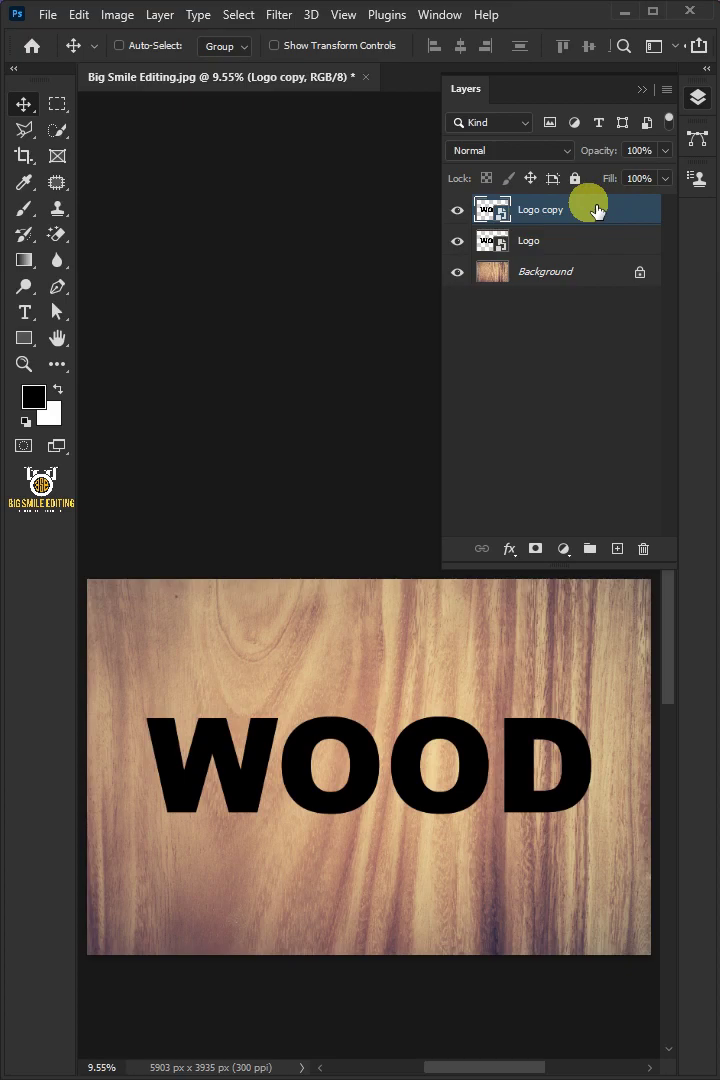
key("ctrl+j")
double_click(580, 210)
type("Place Logo")
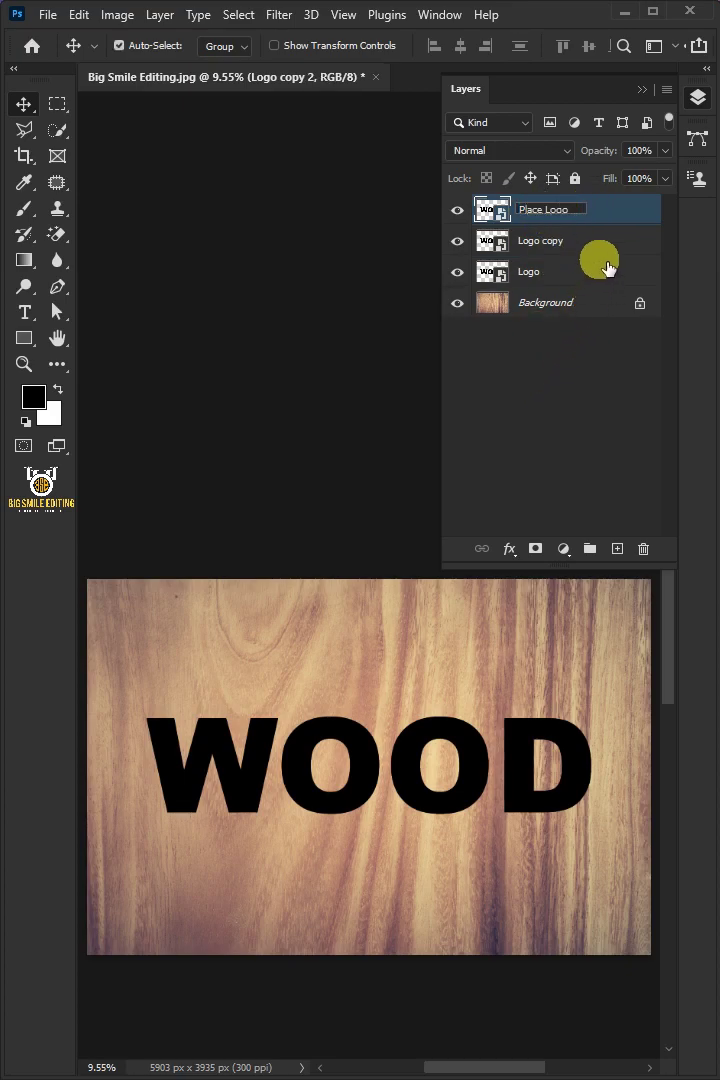
key("Return")
left_click(458, 211)
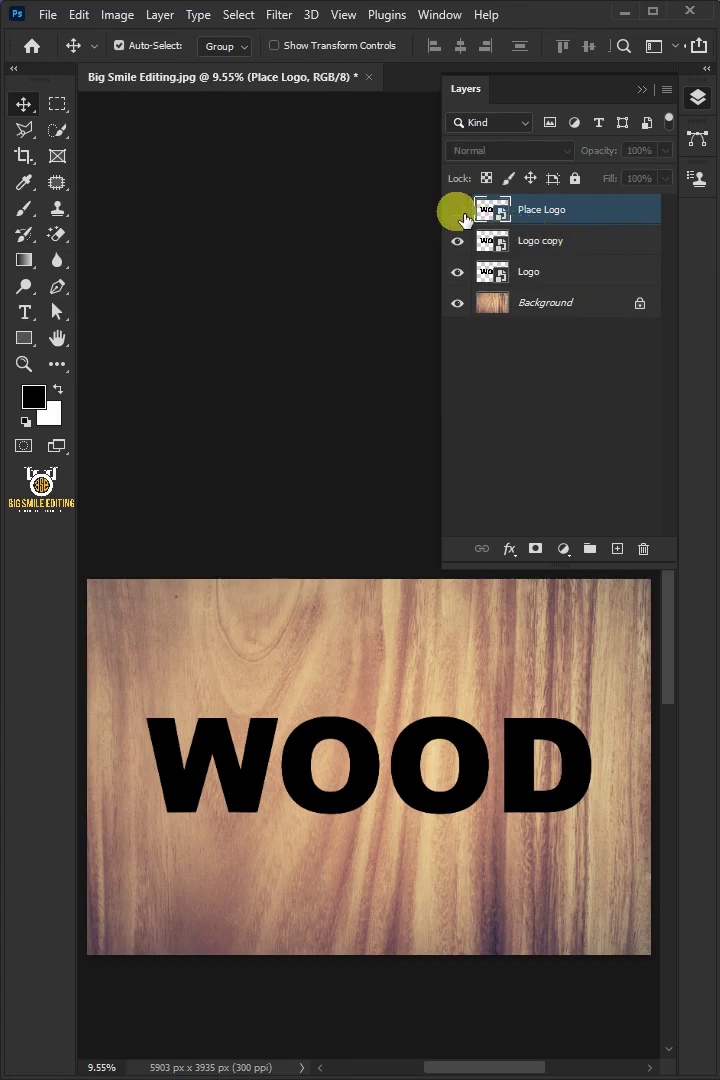
Hide the Logo layer and set Logo copy's fill to 0%
left_click(458, 272)
left_click(620, 244)
left_click(665, 179)
left_click_drag(636, 203, 569, 203)
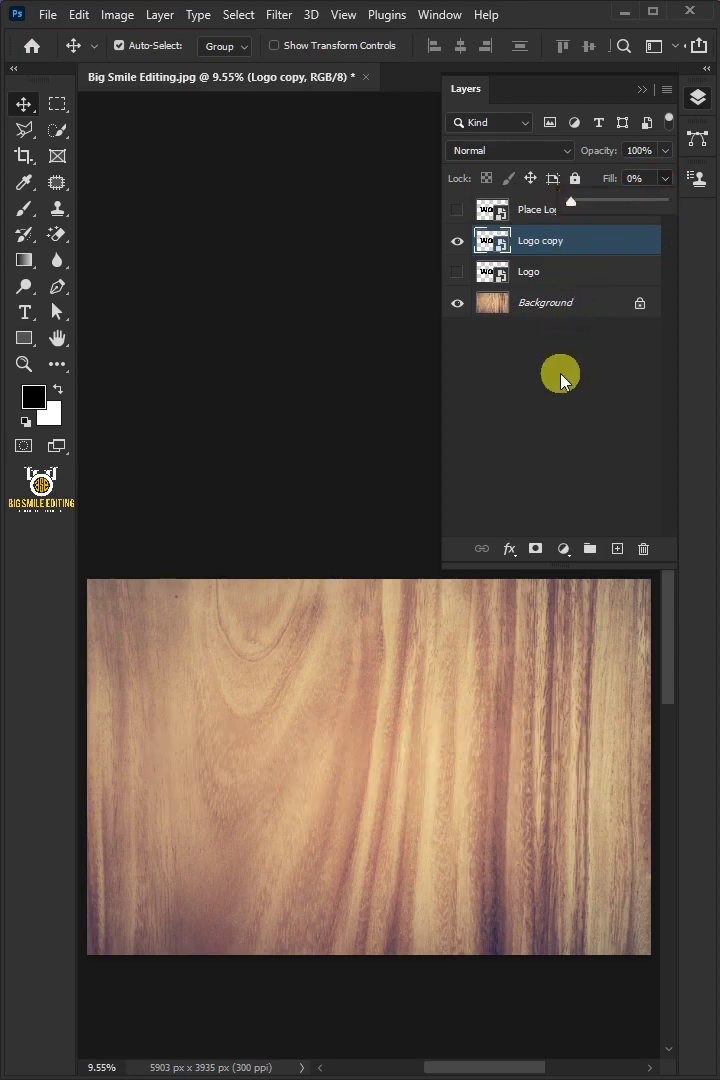
Add an Inner Bevel Bevel & Emboss to Logo copy with 105% depth
left_click(509, 549)
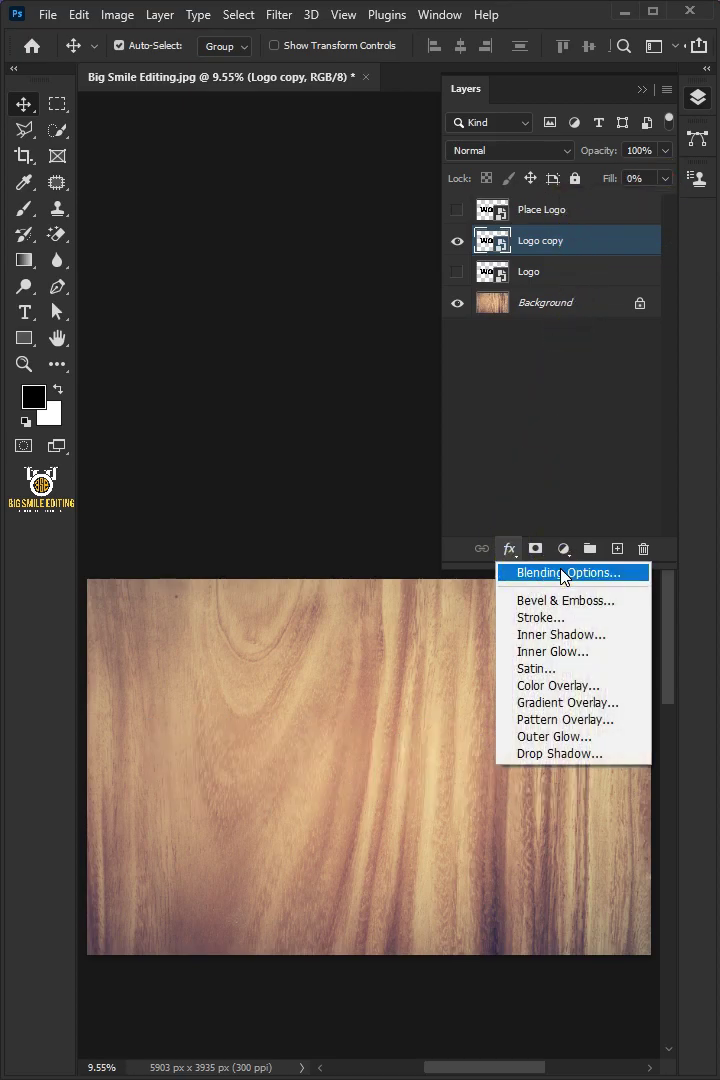
left_click(552, 573)
left_click(203, 142)
left_click(470, 121)
left_click(470, 147)
left_click_drag(446, 165, 453, 205)
Set the bevel's light altitude to 0 with a Color Dodge highlight and apply the style
left_click(562, 228)
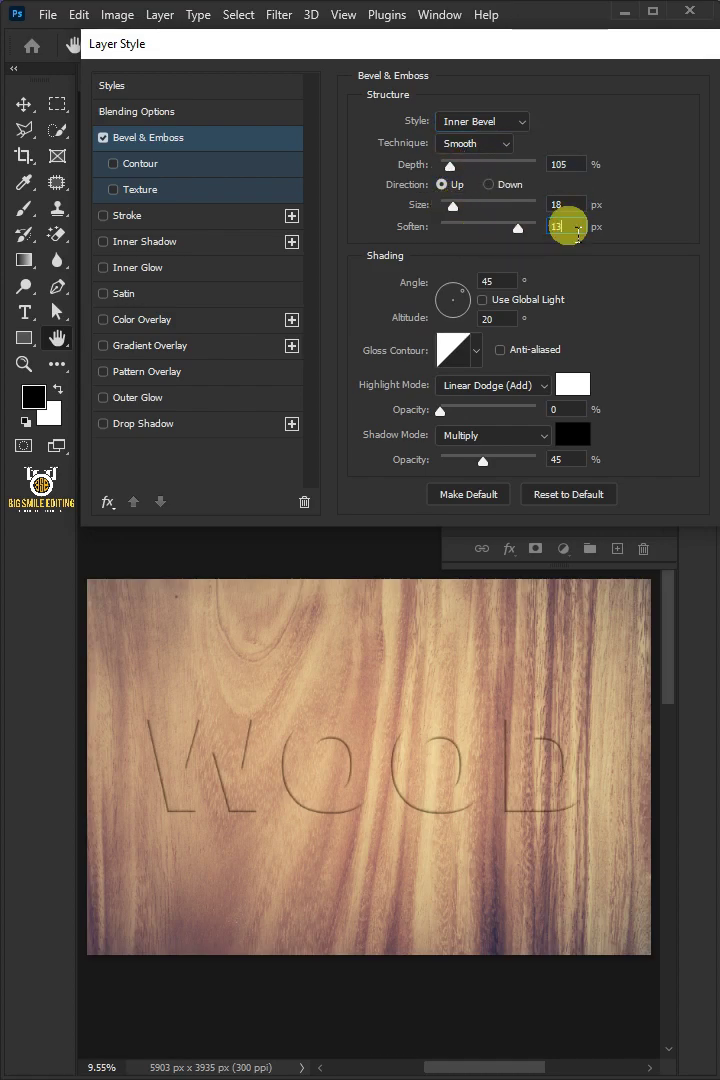
left_click(492, 304)
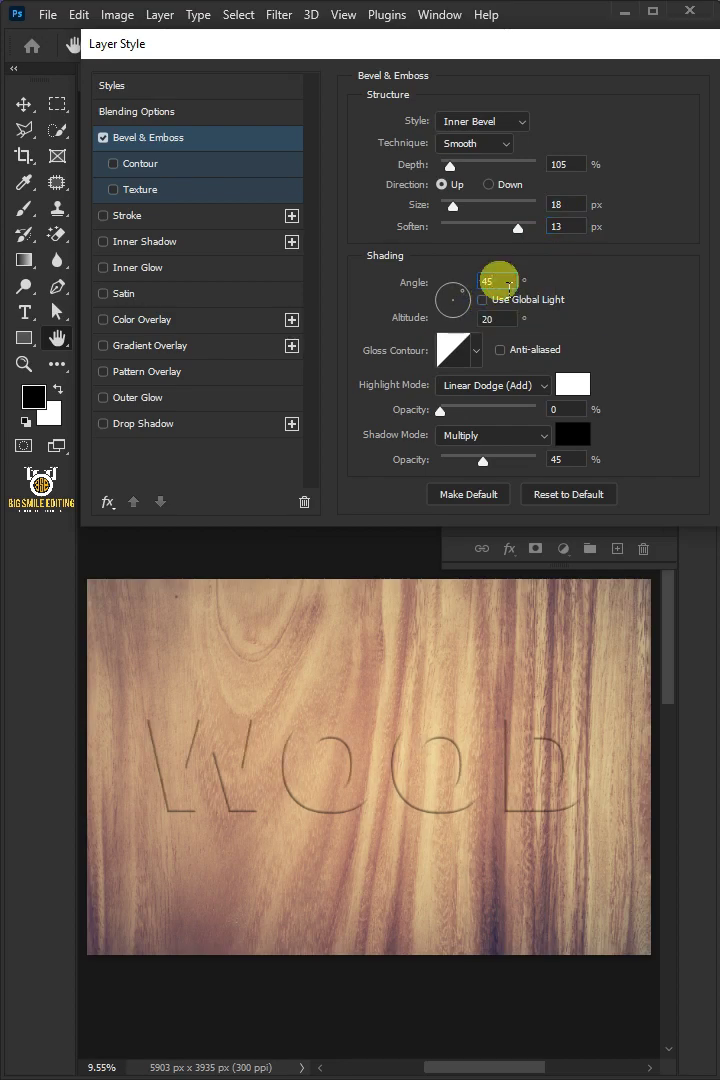
double_click(495, 318)
type("0")
left_click(485, 385)
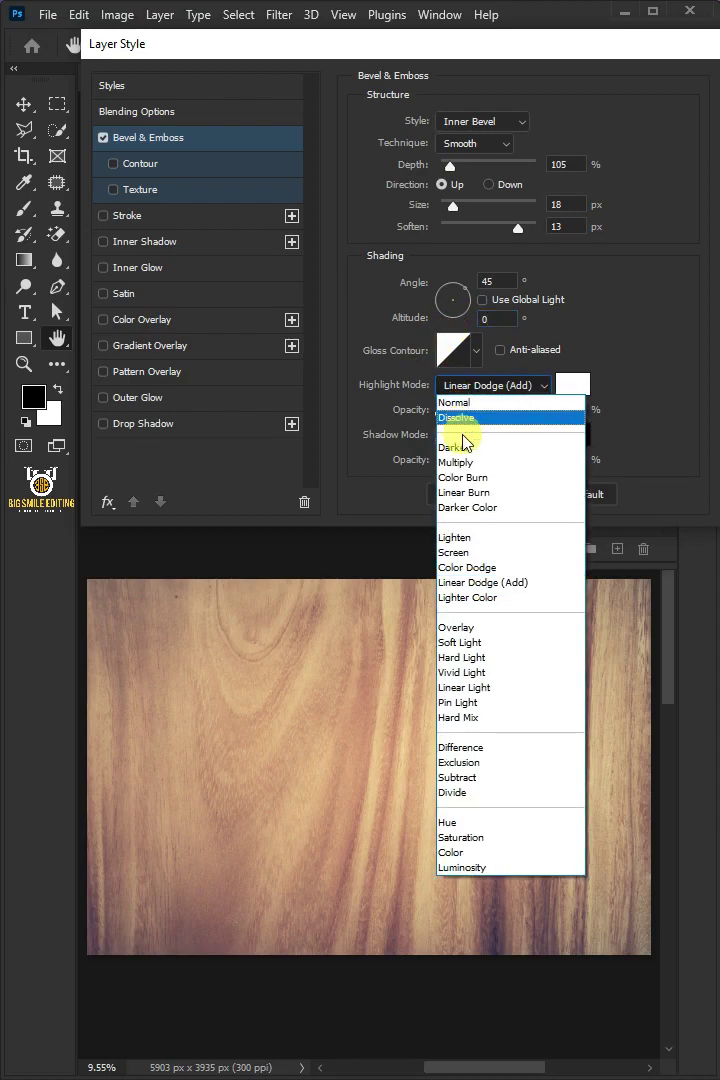
left_click(458, 566)
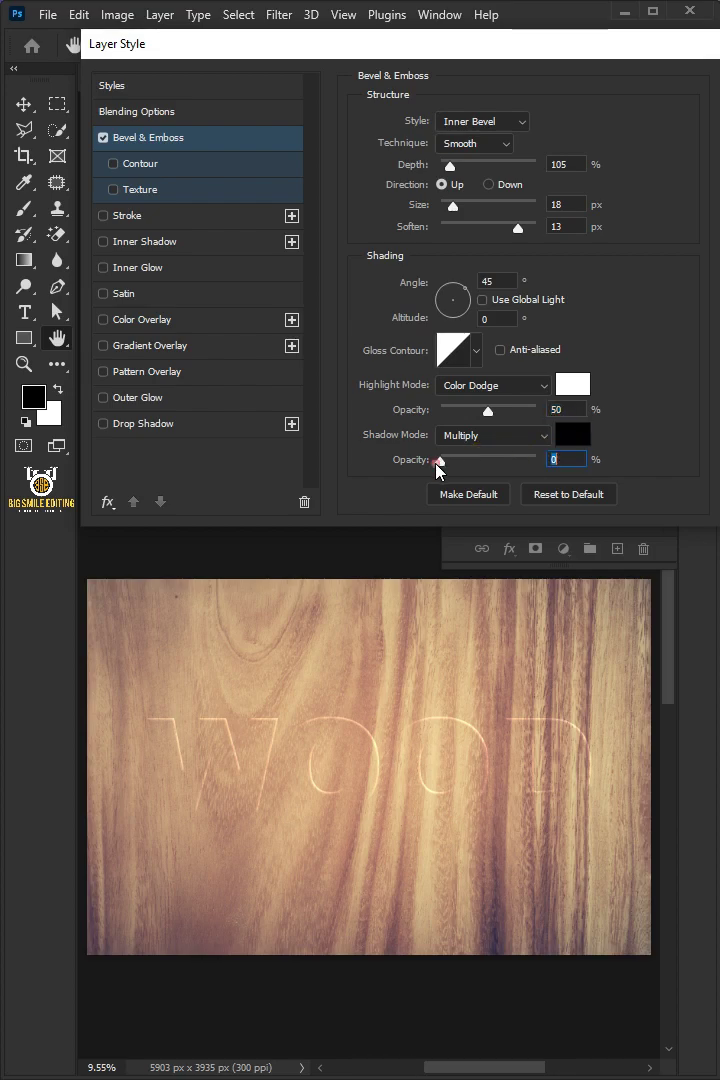
left_click(697, 271)
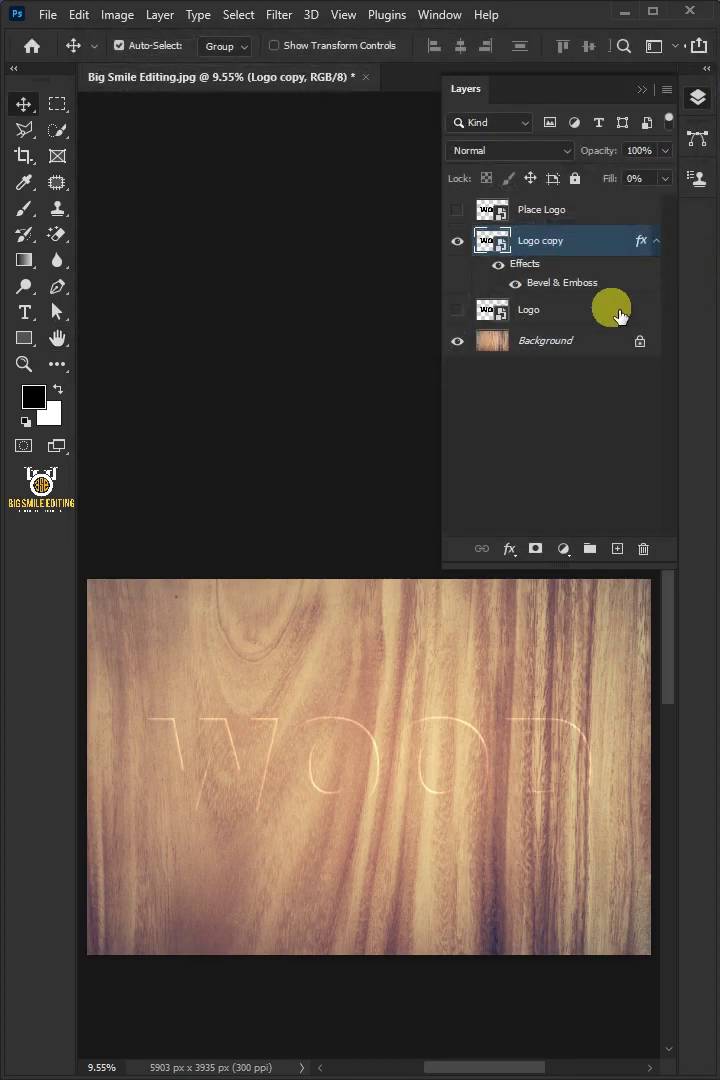
Show the Logo layer again and reduce its fill to 0%
left_click(560, 310)
left_click(457, 310)
left_click(665, 178)
left_click_drag(585, 210, 540, 437)
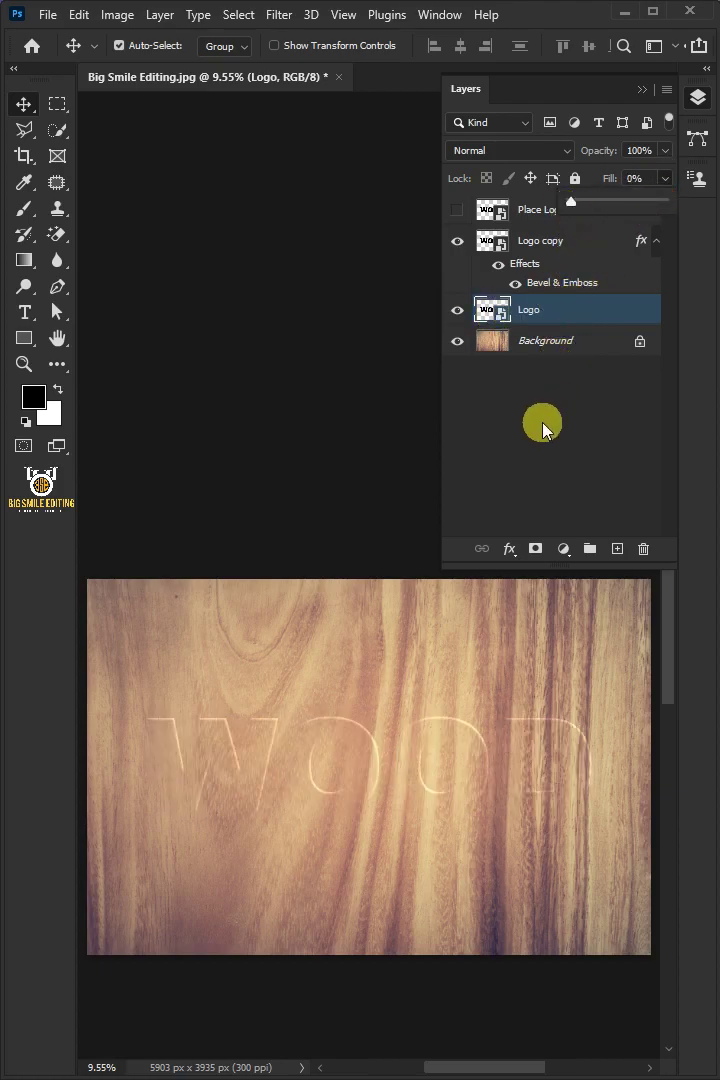
Give Logo an Emboss-style Bevel & Emboss with 55% depth and a smaller size
left_click(509, 545)
left_click(556, 574)
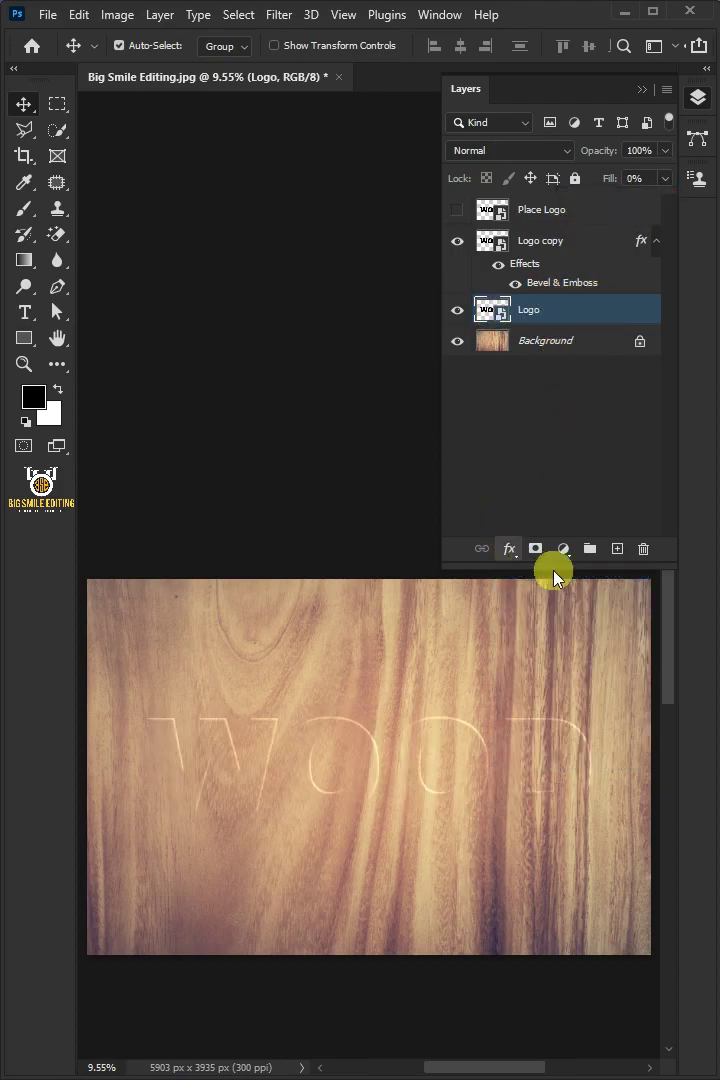
left_click(207, 145)
left_click(455, 121)
left_click(458, 166)
left_click_drag(563, 179, 549, 176)
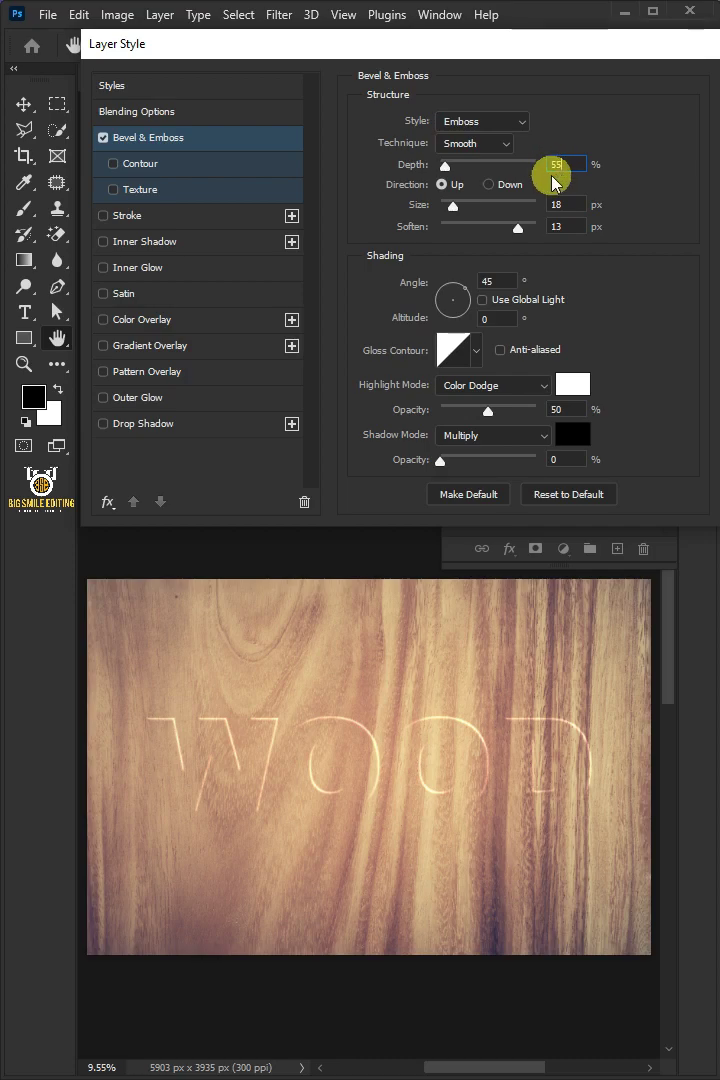
left_click_drag(470, 206, 453, 210)
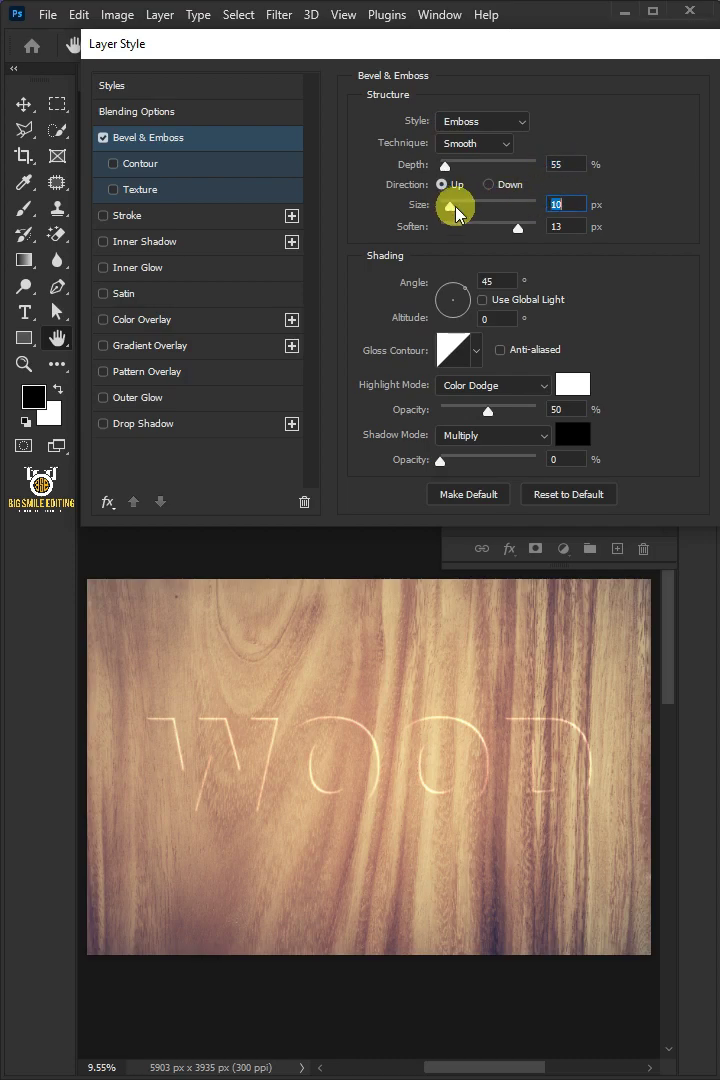
Set the emboss altitude to 0, a Linear Dodge highlight at 0% and shadow opacity 44%
left_click(473, 320)
type("0")
left_click(455, 388)
left_click(446, 647)
left_click_drag(487, 409, 440, 409)
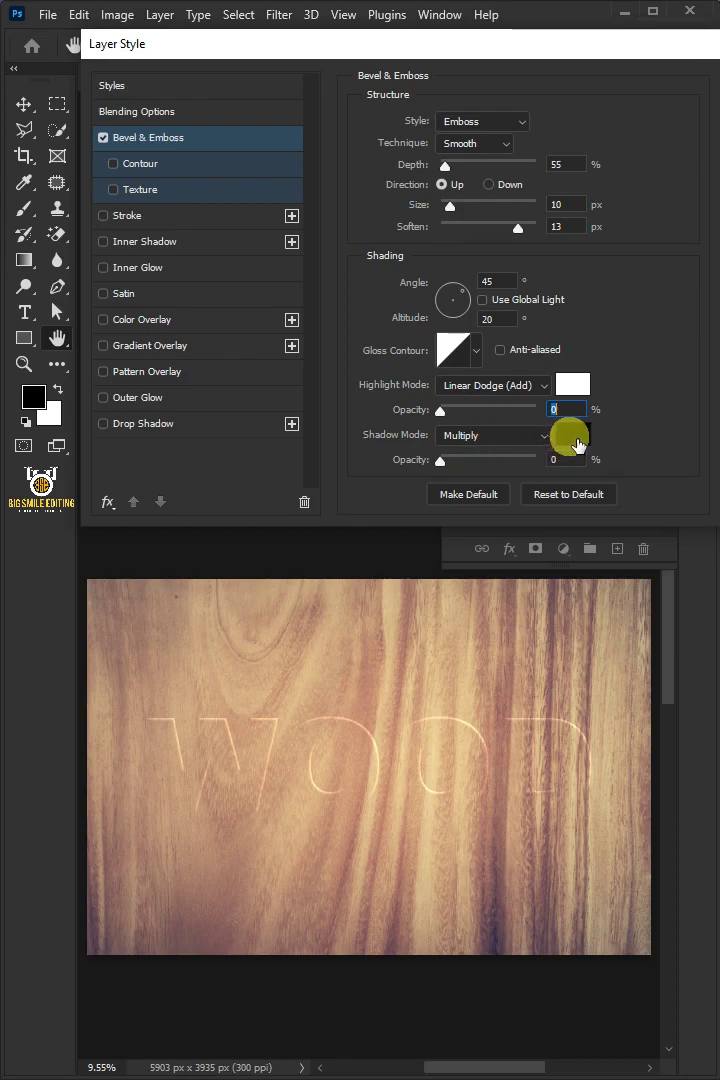
left_click_drag(441, 460, 482, 462)
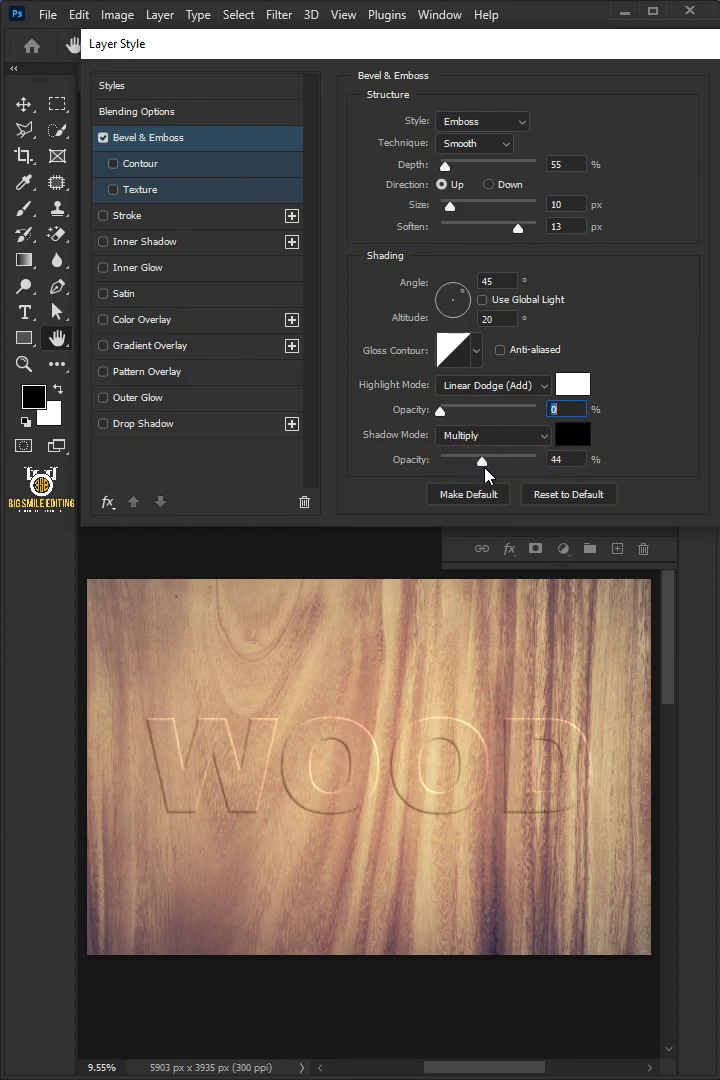
Add an Overlay inner shadow at 75% opacity, 48° angle, 45 px distance, plus a second one
left_click(221, 240)
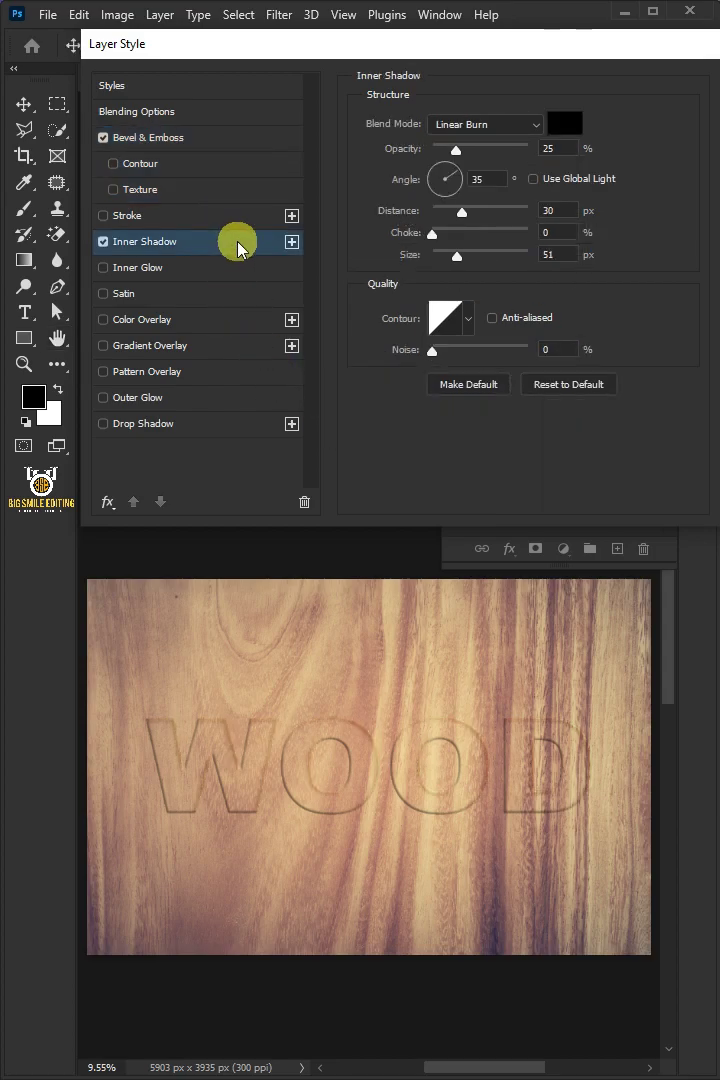
left_click(446, 124)
left_click(450, 366)
left_click_drag(456, 148, 494, 164)
left_click(533, 179)
left_click(533, 179)
type("48")
left_click_drag(462, 212, 466, 213)
left_click(551, 232)
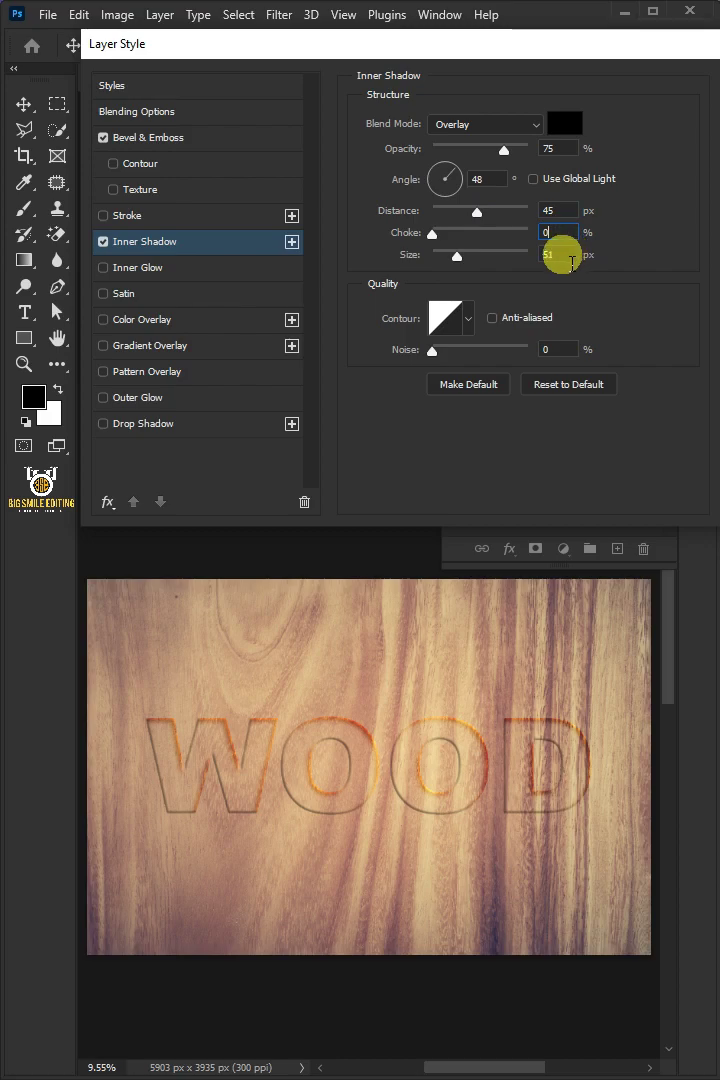
left_click(562, 255)
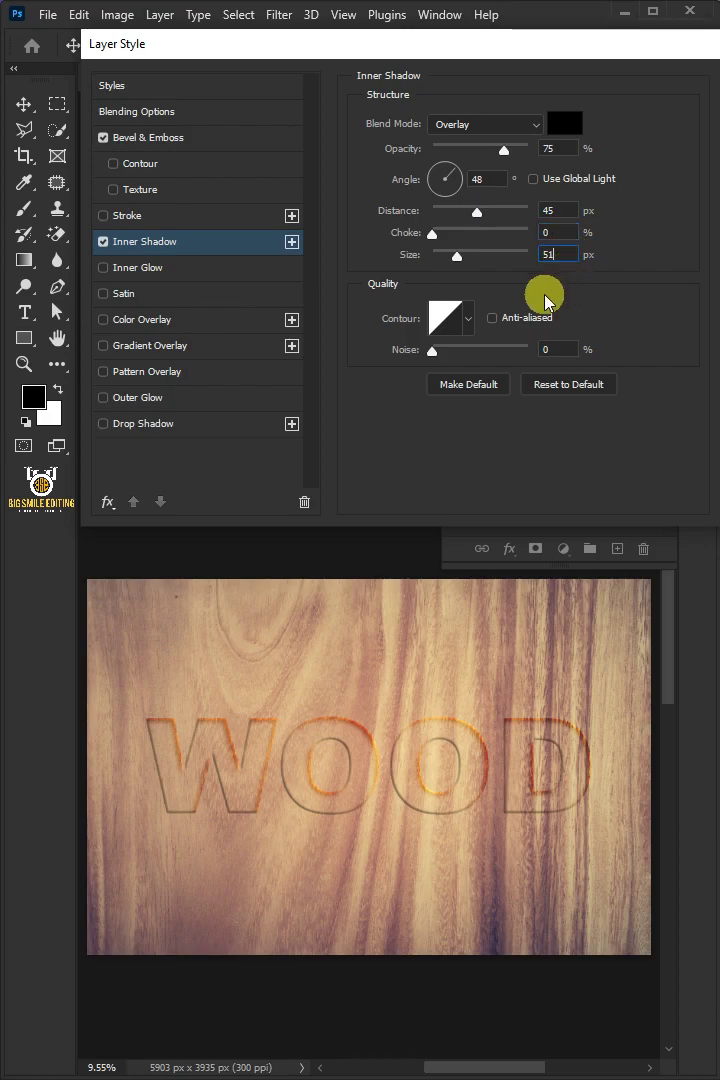
left_click(291, 242)
Make the second inner shadow Normal, white, 15% opacity, −120° angle, 20 px distance, size 40
left_click(446, 125)
scroll(446, 128, "up", 5)
left_click(456, 140)
left_click(564, 123)
left_click_drag(320, 237, 85, 133)
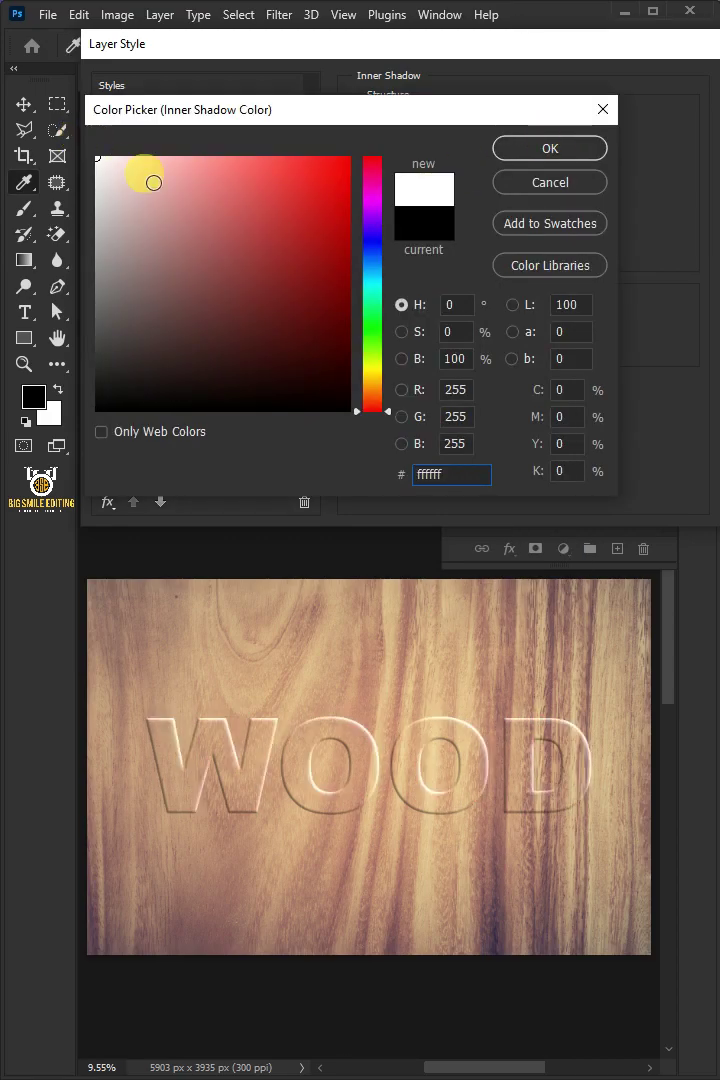
left_click(540, 150)
left_click_drag(502, 149, 446, 149)
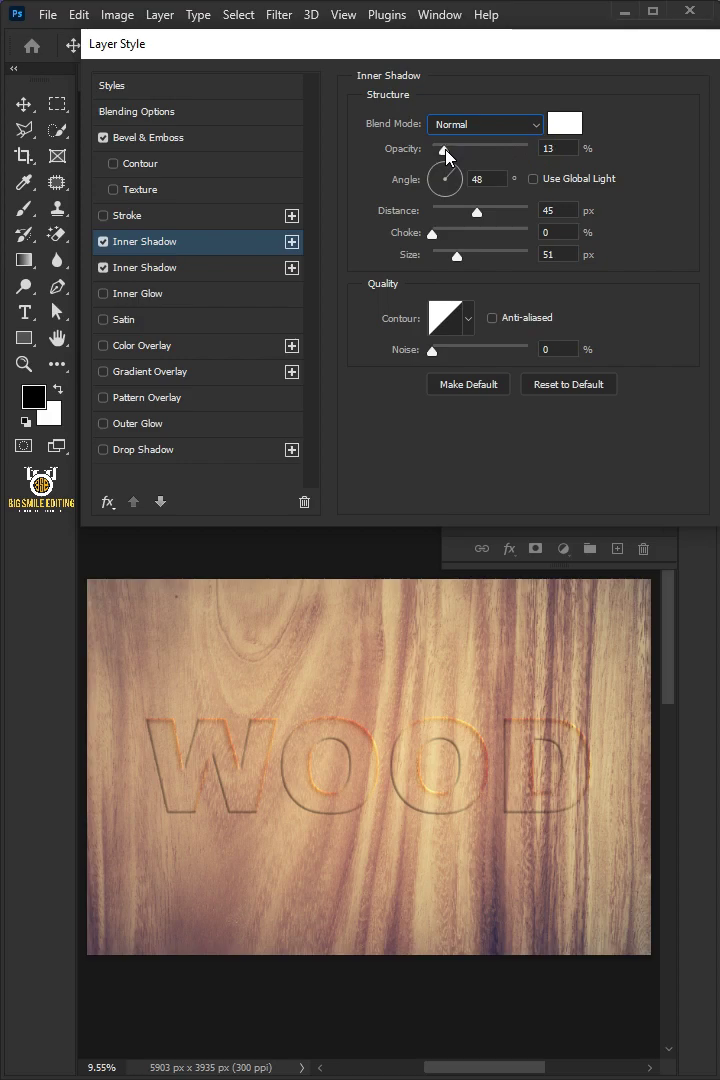
left_click(469, 177)
type("0")
left_click_drag(477, 212, 470, 214)
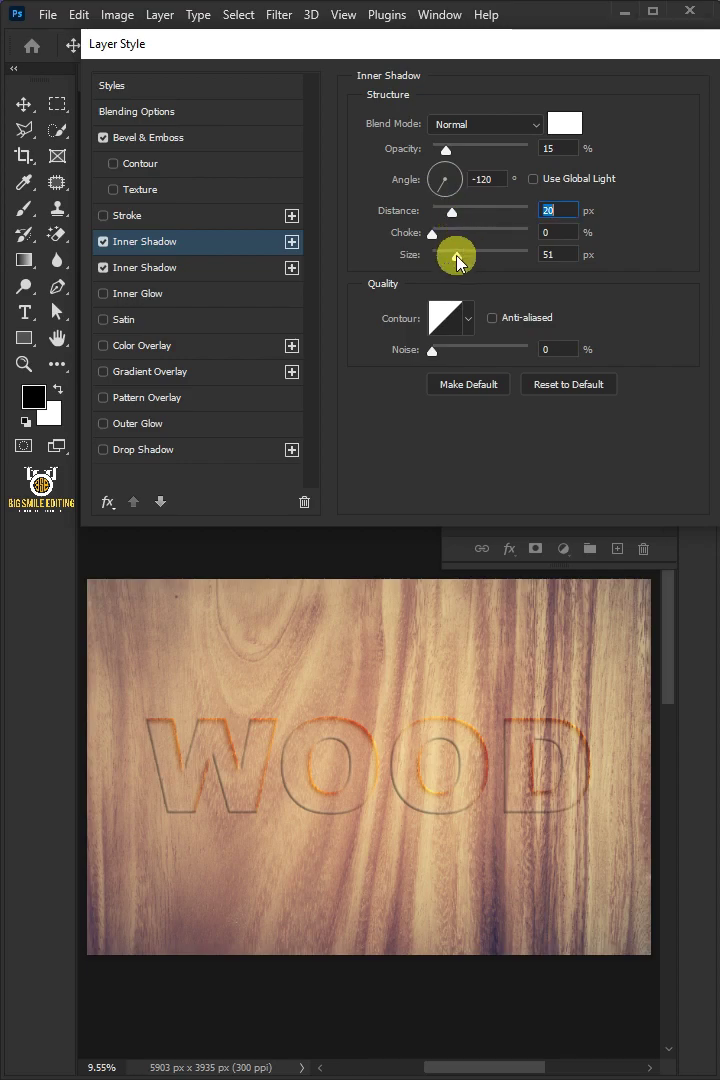
left_click_drag(460, 258, 453, 258)
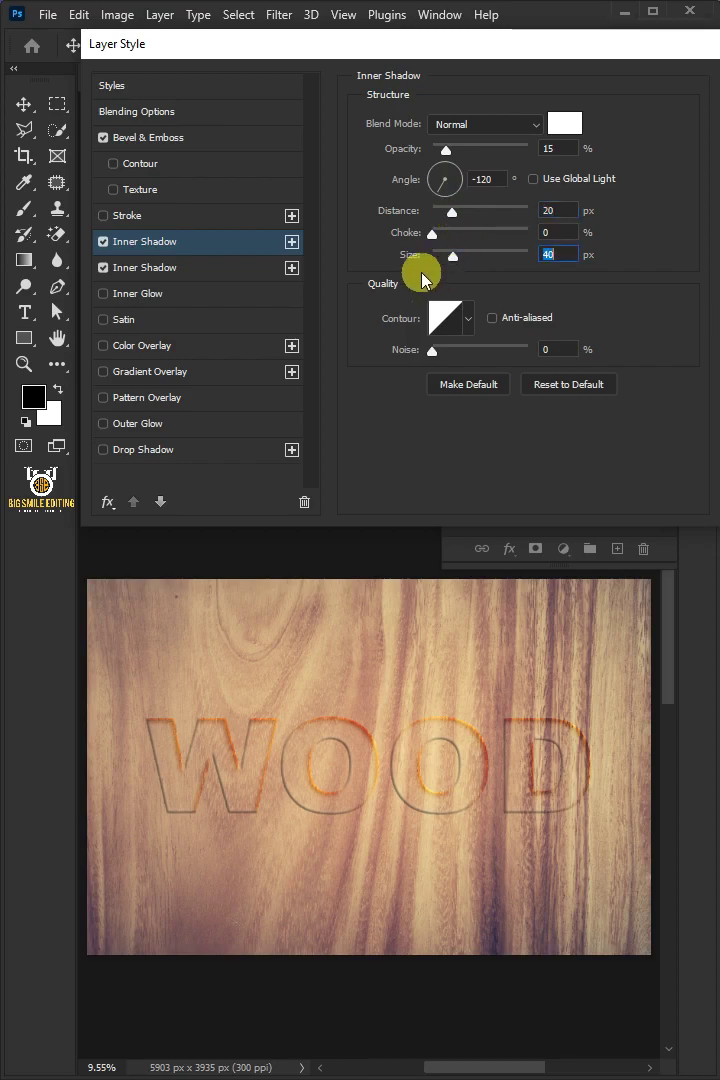
Add a third inner shadow: black Linear Burn, 25% opacity, 35° angle, 30 px distance
left_click(291, 242)
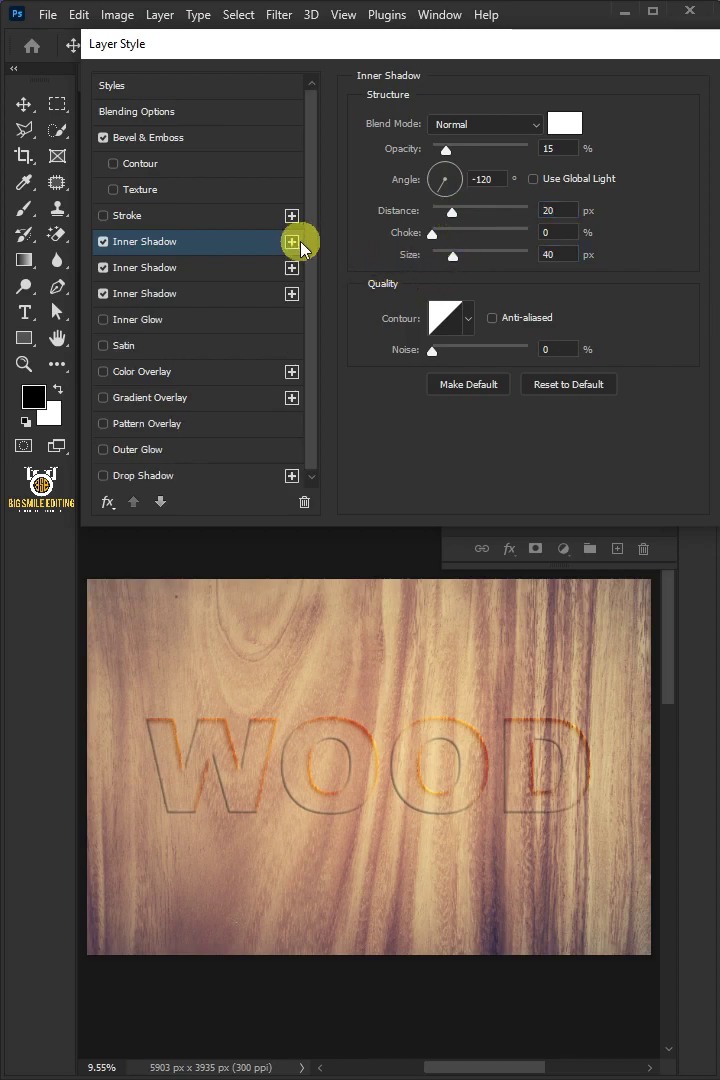
left_click(453, 124)
left_click(450, 226)
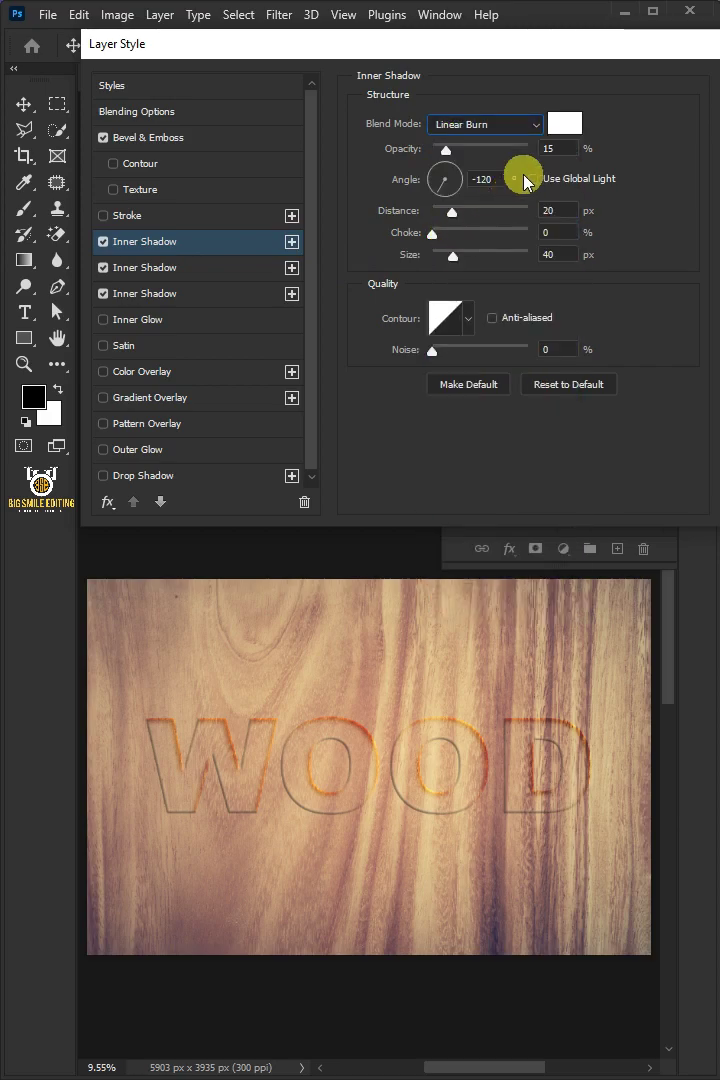
left_click(564, 123)
left_click_drag(350, 186, 88, 410)
left_click(528, 156)
left_click_drag(462, 151, 456, 151)
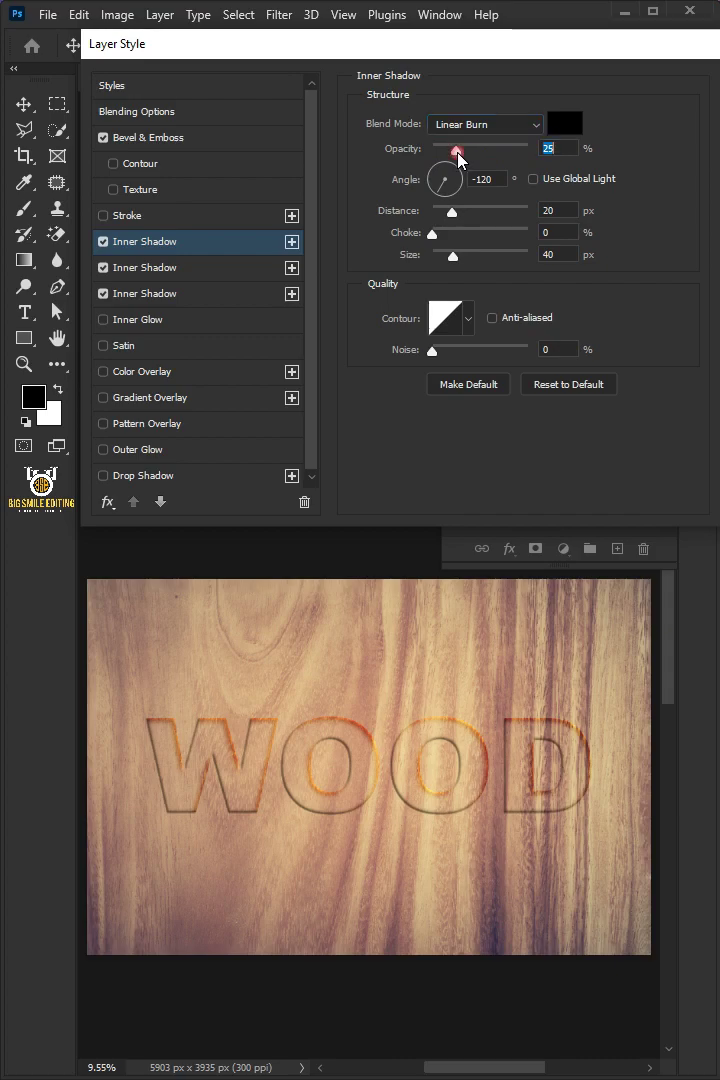
key("Tab")
type("35")
mouse_move(468, 203)
left_mouse_down()
mouse_move(458, 220)
mouse_move(459, 258)
left_mouse_up()
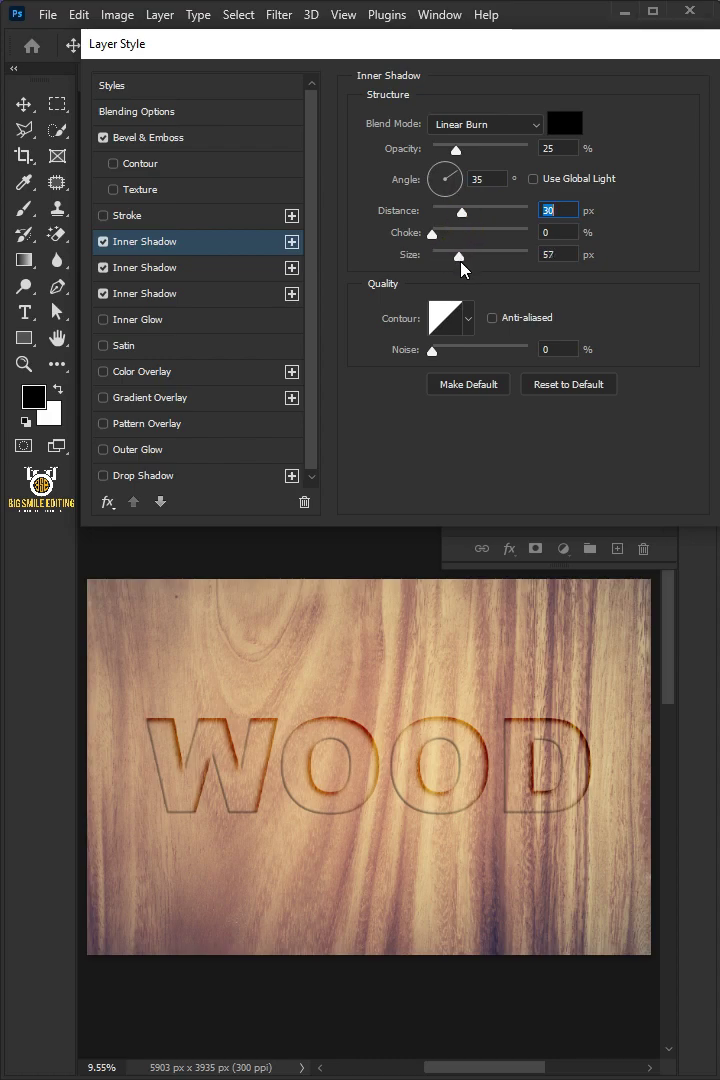
Add a black Multiply colour overlay at about 35% opacity
left_click(181, 376)
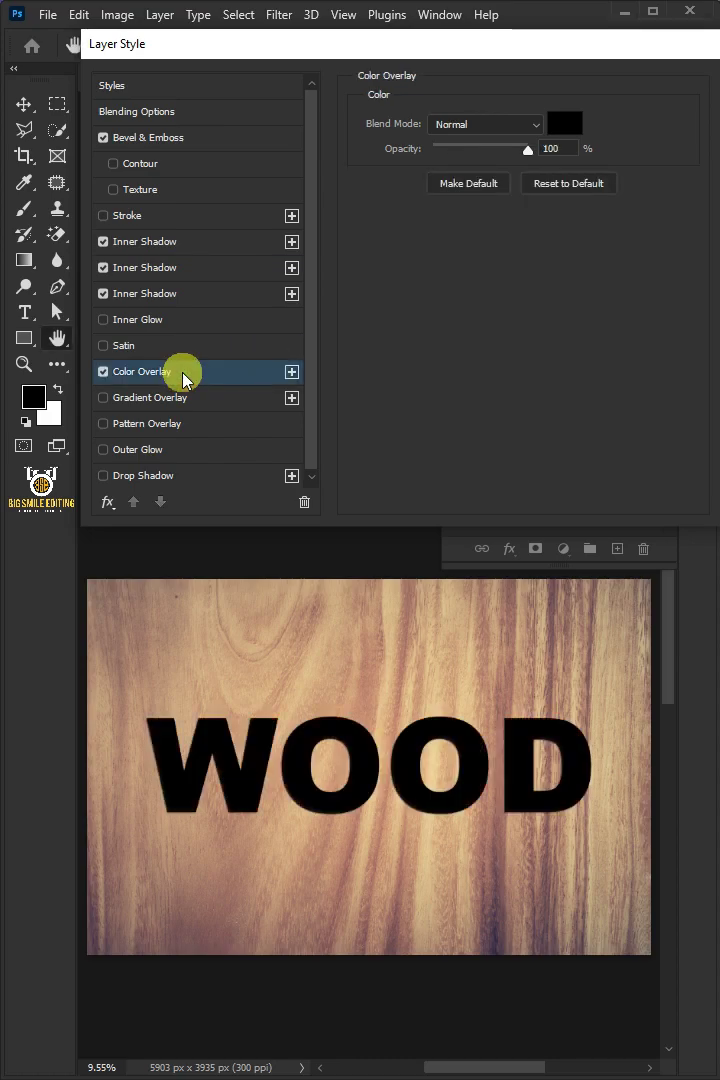
left_click(485, 124)
left_click(446, 200)
left_click_drag(528, 148, 465, 148)
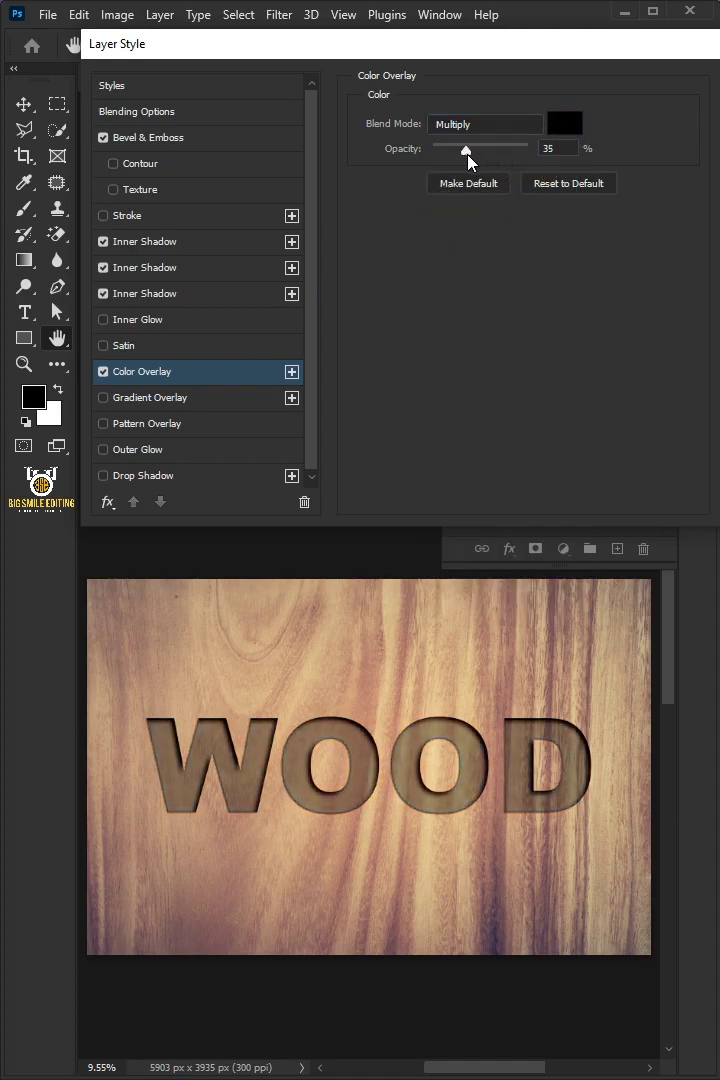
Add a white Color Dodge outer glow at 20% opacity with size 16
left_click(193, 450)
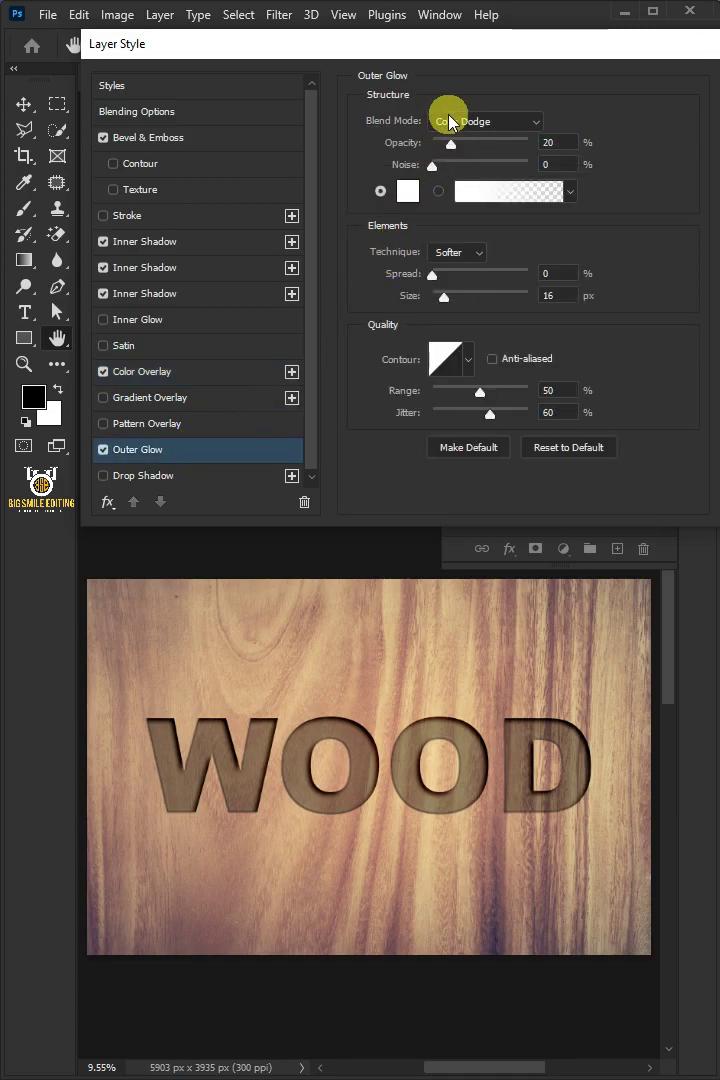
left_click(561, 143)
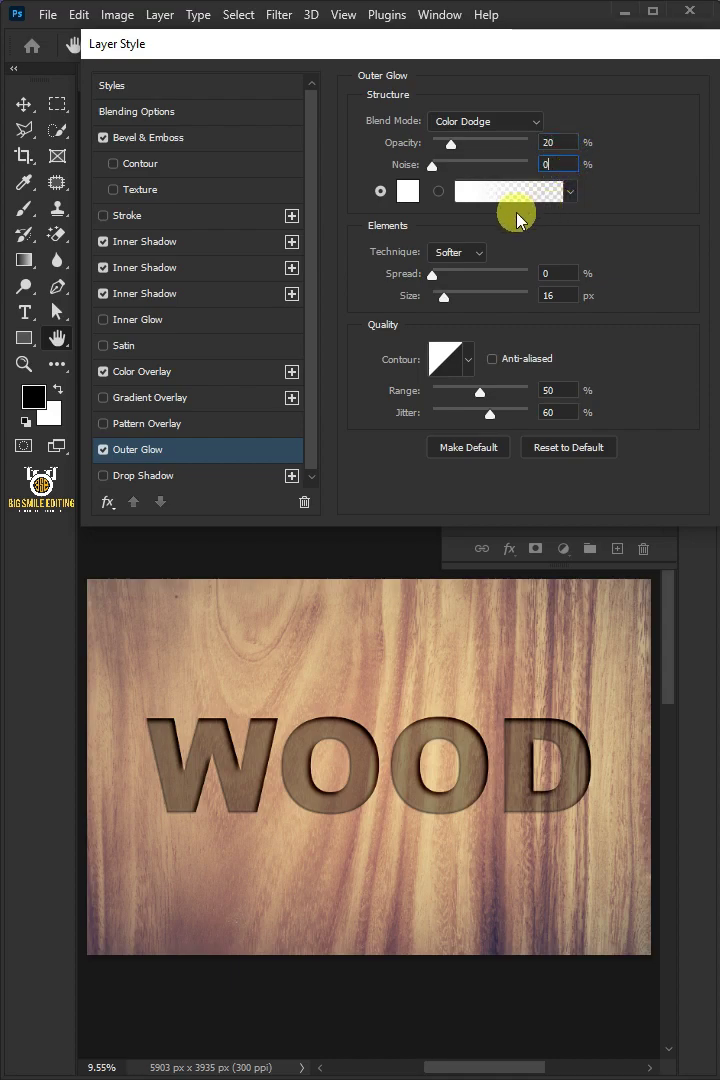
left_click(556, 273)
left_click(574, 298)
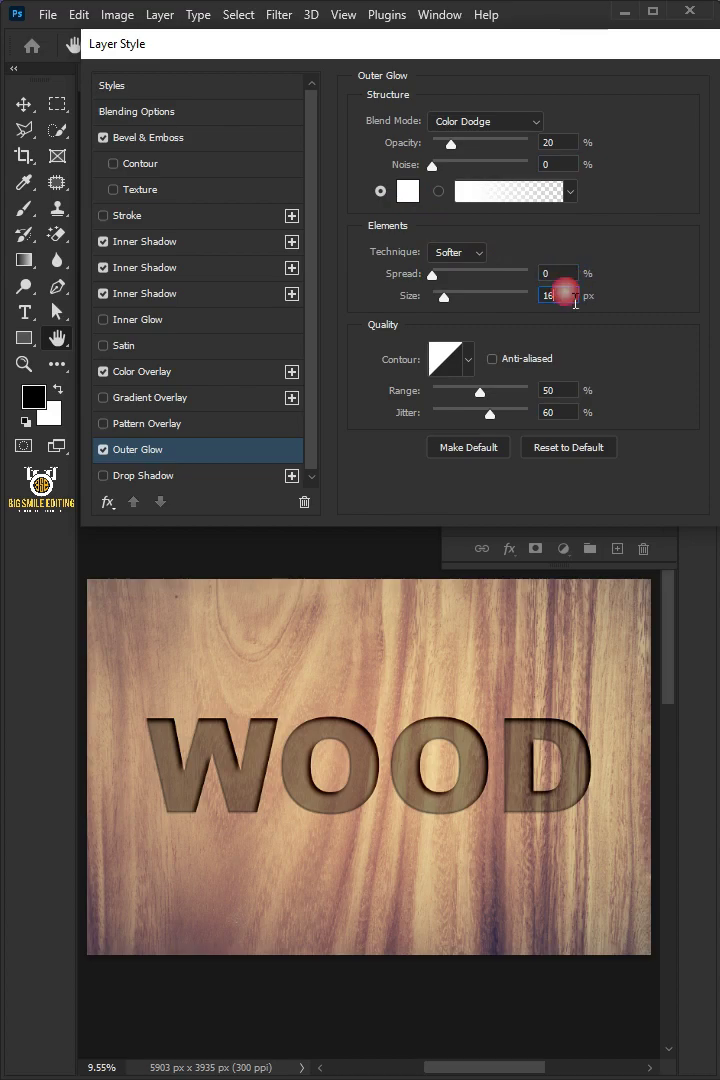
left_click(566, 413)
double_click(571, 418)
left_click(410, 487)
Add a white Color Dodge drop shadow: 25% opacity, own 45° angle, 10 px distance, size 16
left_click(209, 477)
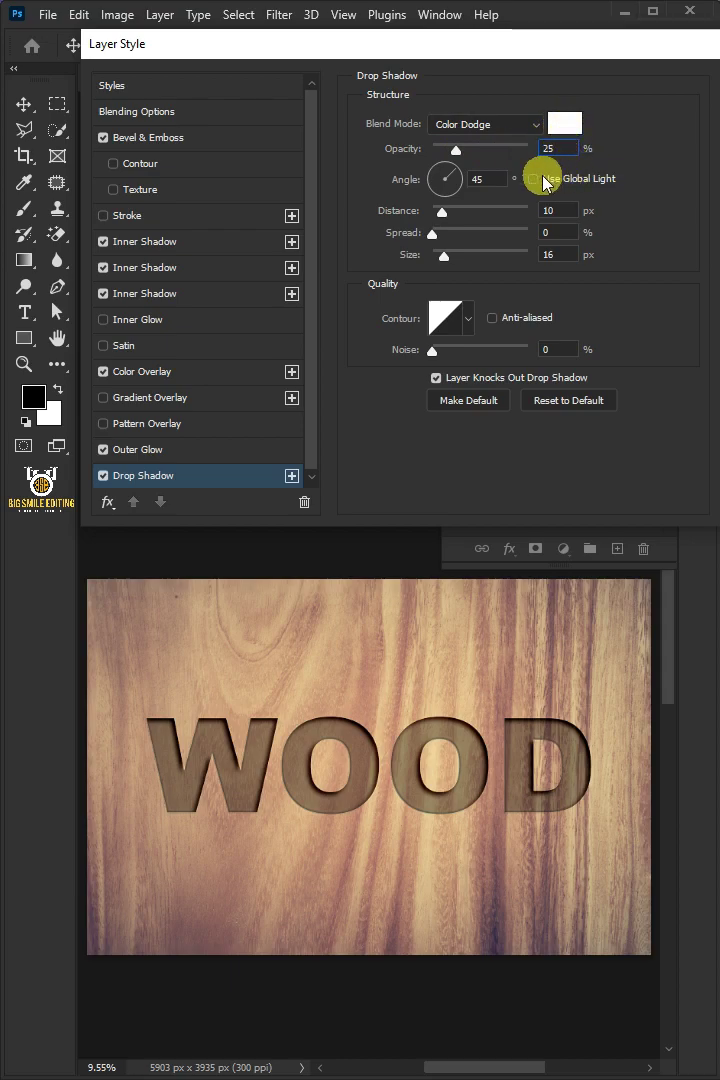
left_click(534, 179)
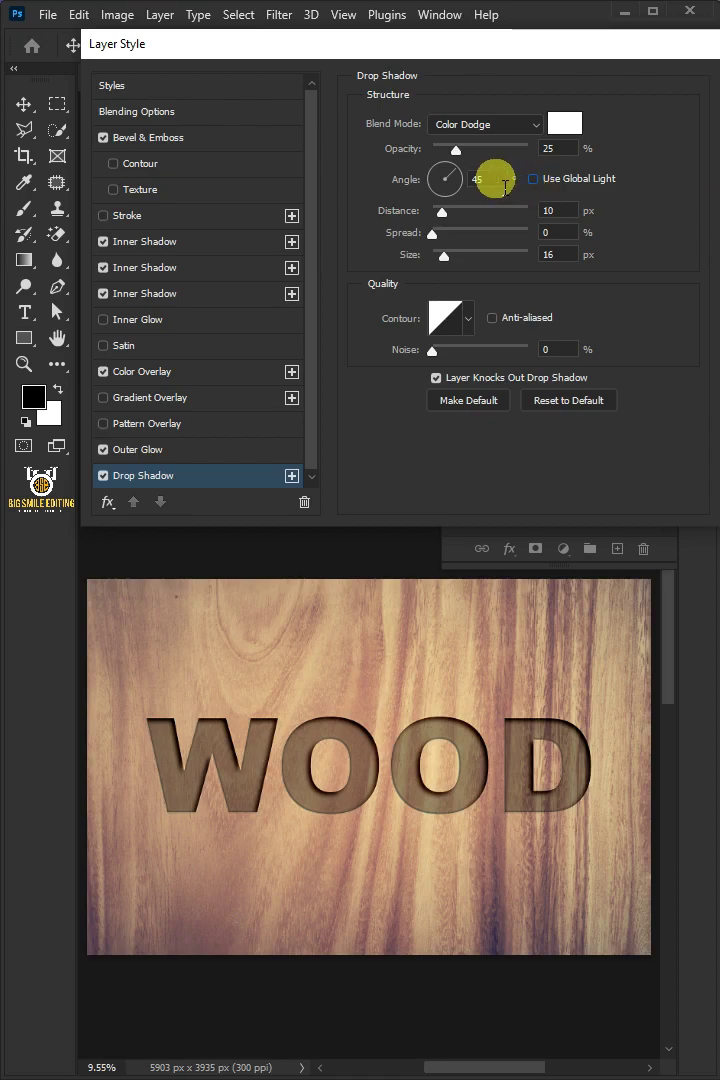
left_click(567, 216)
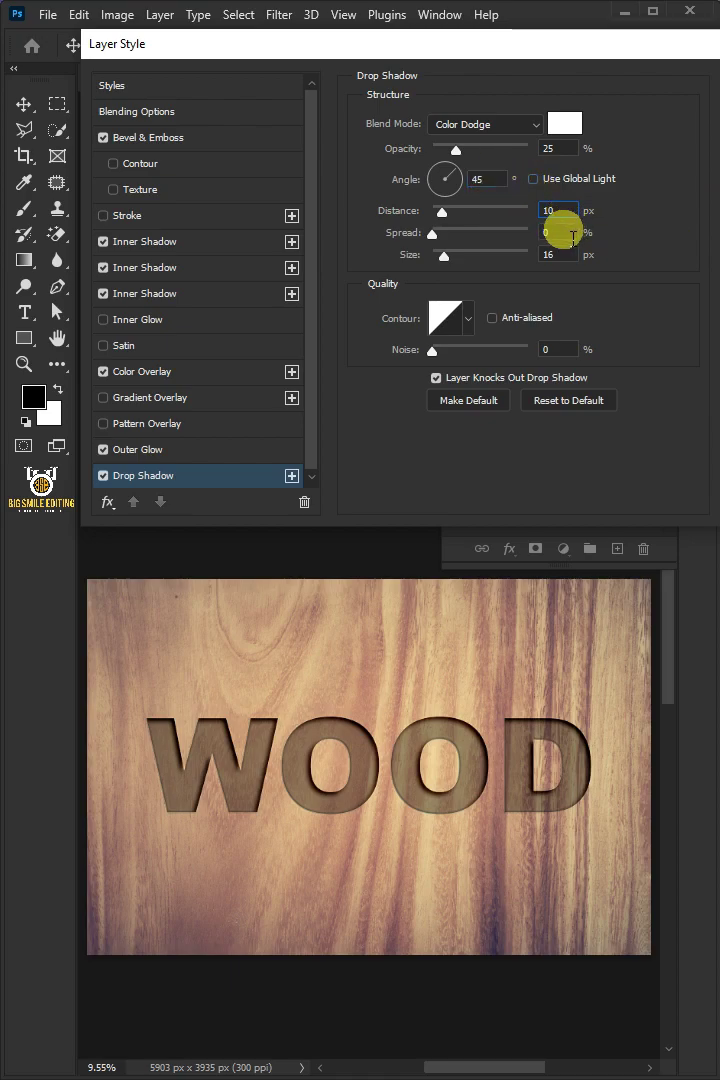
left_click(570, 234)
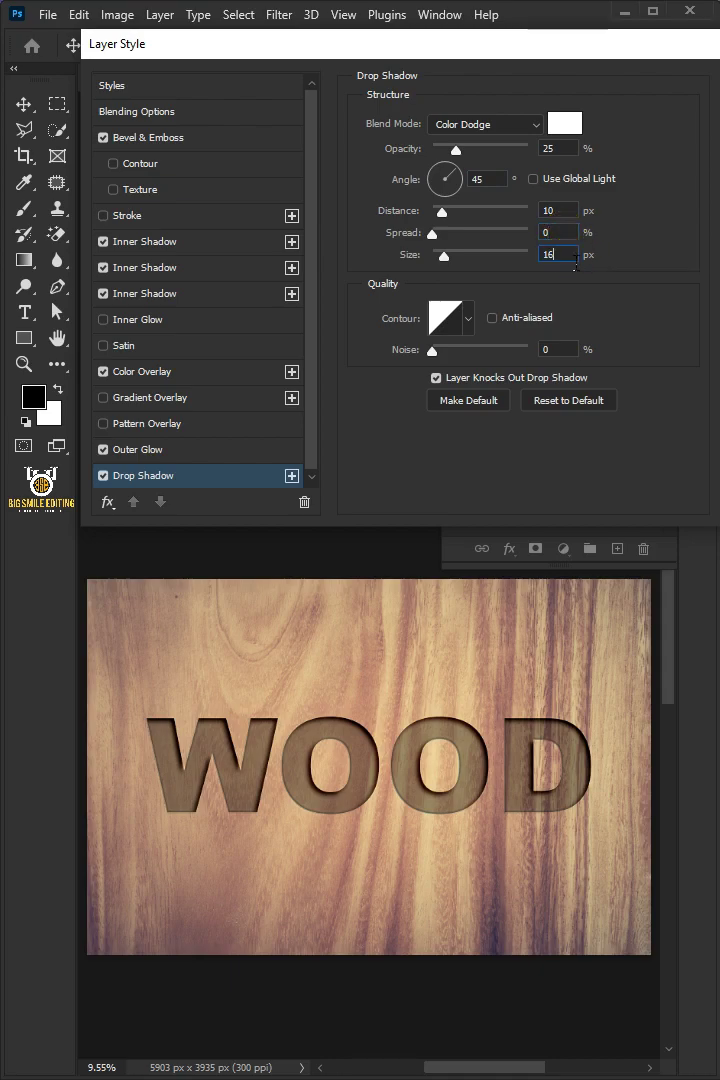
left_click(575, 258)
Apply the layer styles and group Logo and Logo copy into Group 1
key("Return")
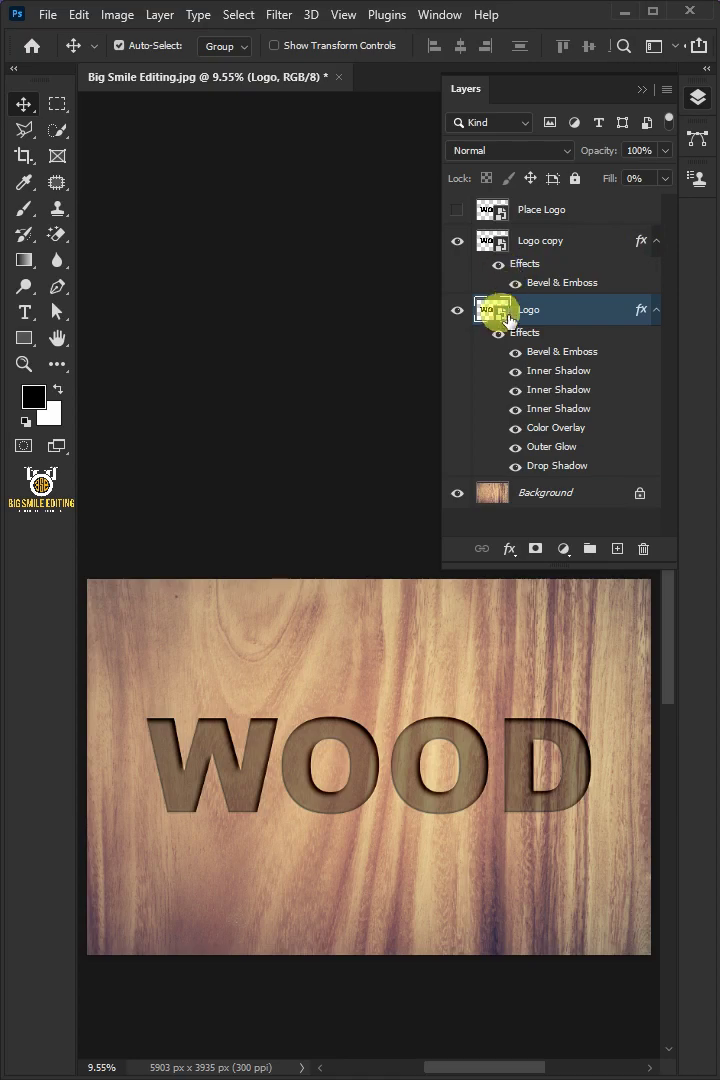
left_click(498, 332)
left_click(594, 243)
left_click(610, 309, "shift")
key("ctrl+g")
Show the Place Logo layer and set its opacity to 0%
left_click(547, 208)
left_click_drag(468, 218, 514, 236)
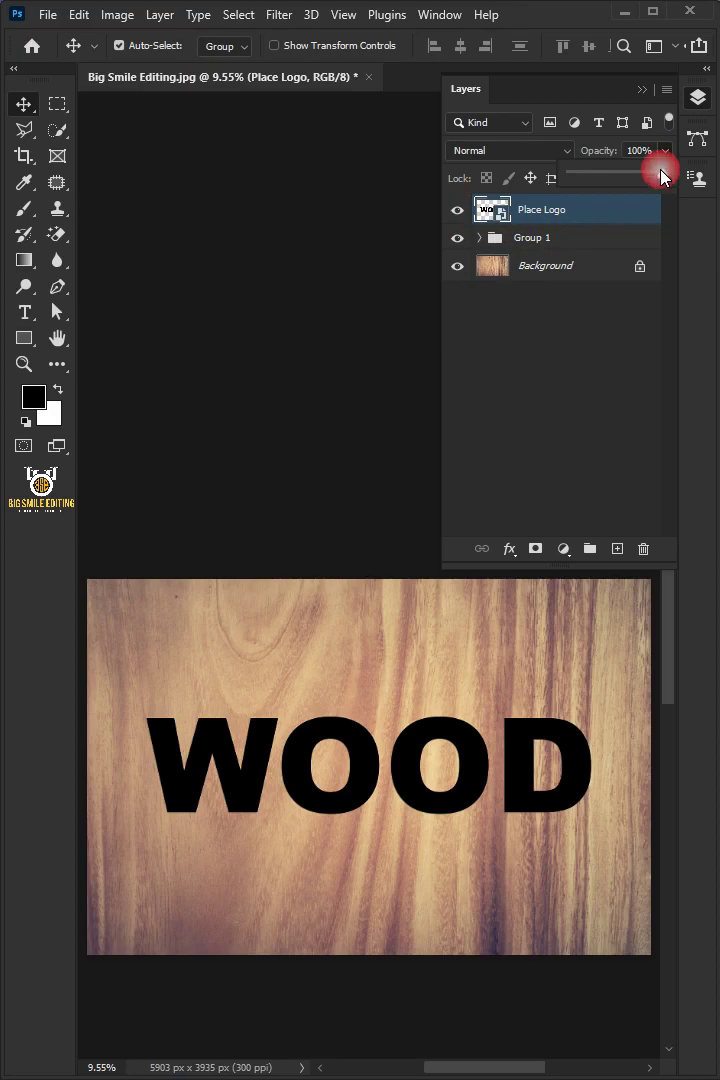
left_click_drag(587, 177, 572, 174)
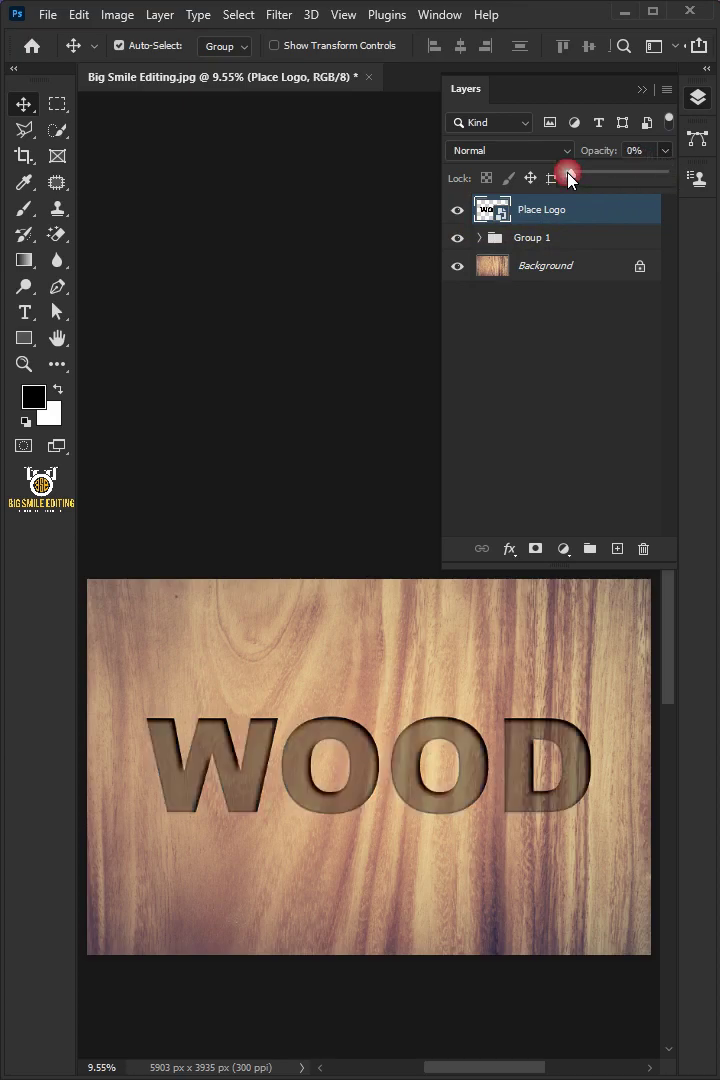
Inside Place Logo, hide WOOD and embed the Lion Logo image, enlarged and positioned
double_click(499, 214)
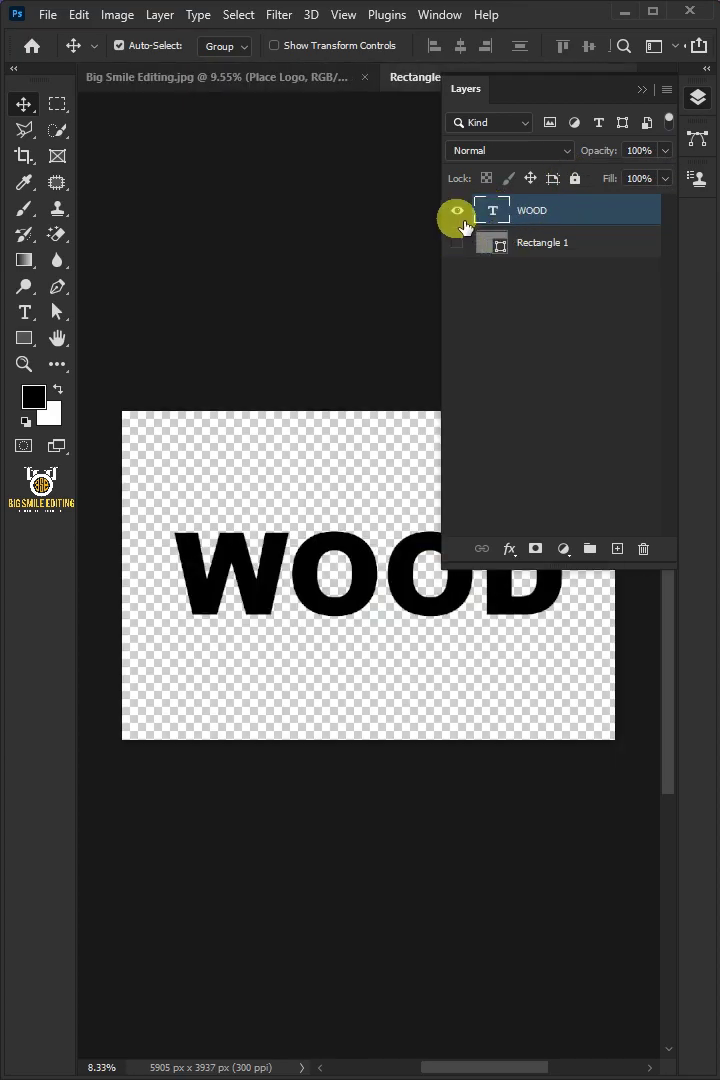
left_click(458, 212)
left_click(48, 15)
left_click(130, 430)
double_click(507, 297)
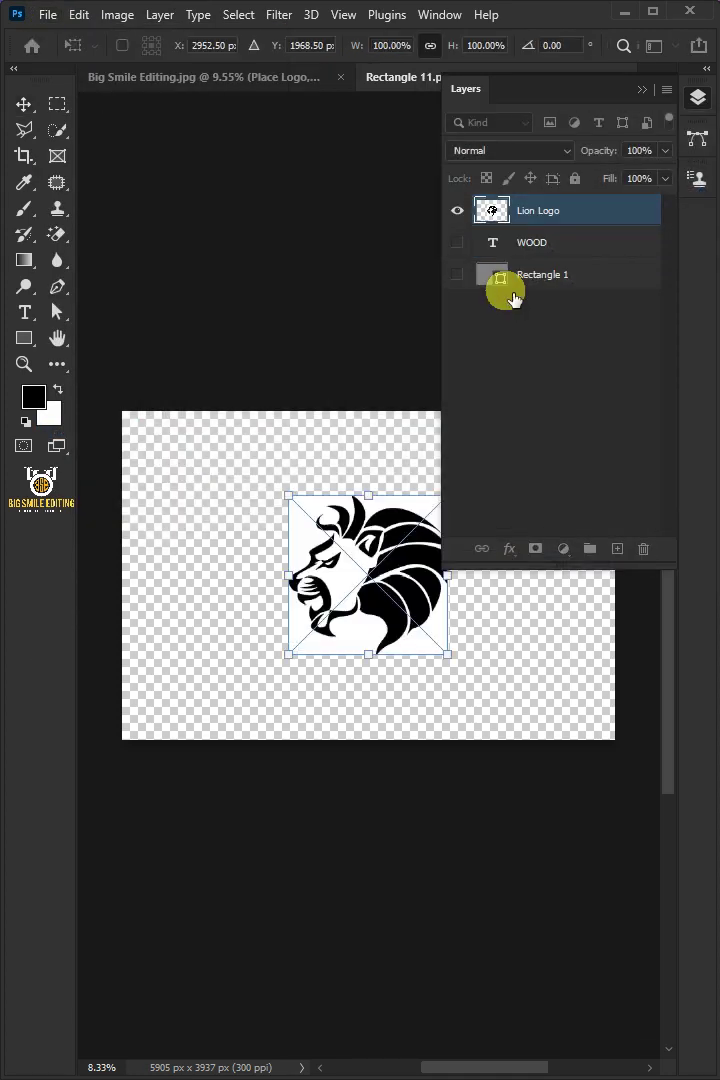
left_click_drag(667, 723, 667, 670)
left_click_drag(381, 679, 378, 597)
left_click_drag(378, 835, 381, 899)
left_click_drag(368, 759, 370, 765)
key("Return")
Rasterize the lion, Magic-Erase its white background, save, and return to the wood document
right_click(513, 209)
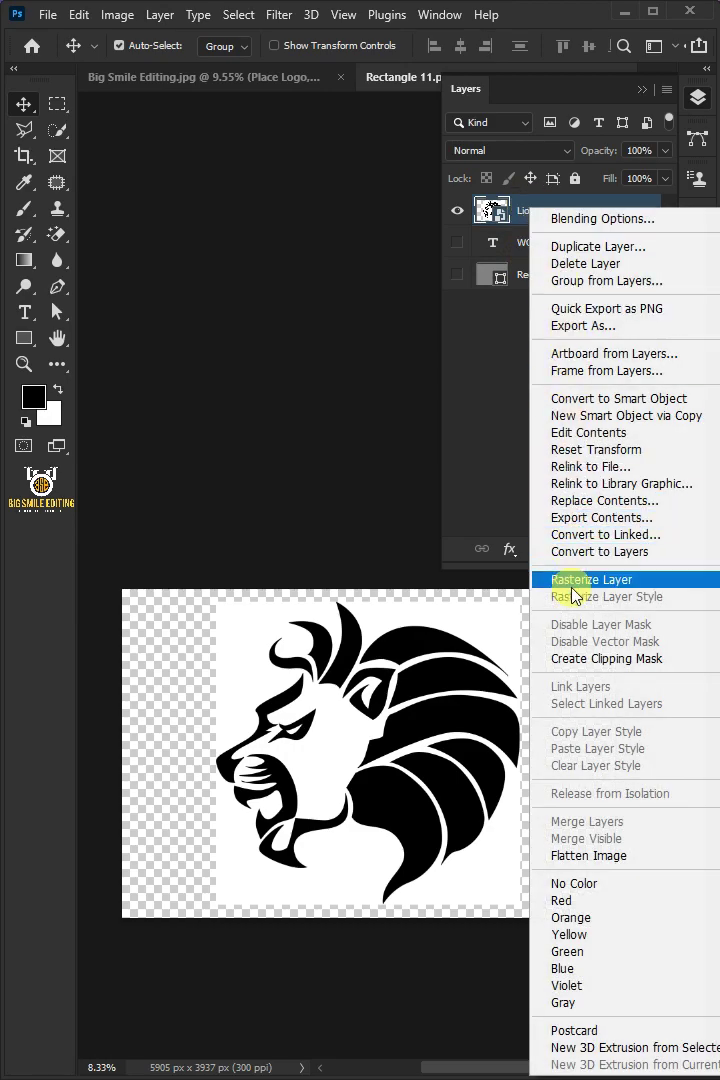
left_click(560, 579)
left_click(56, 233)
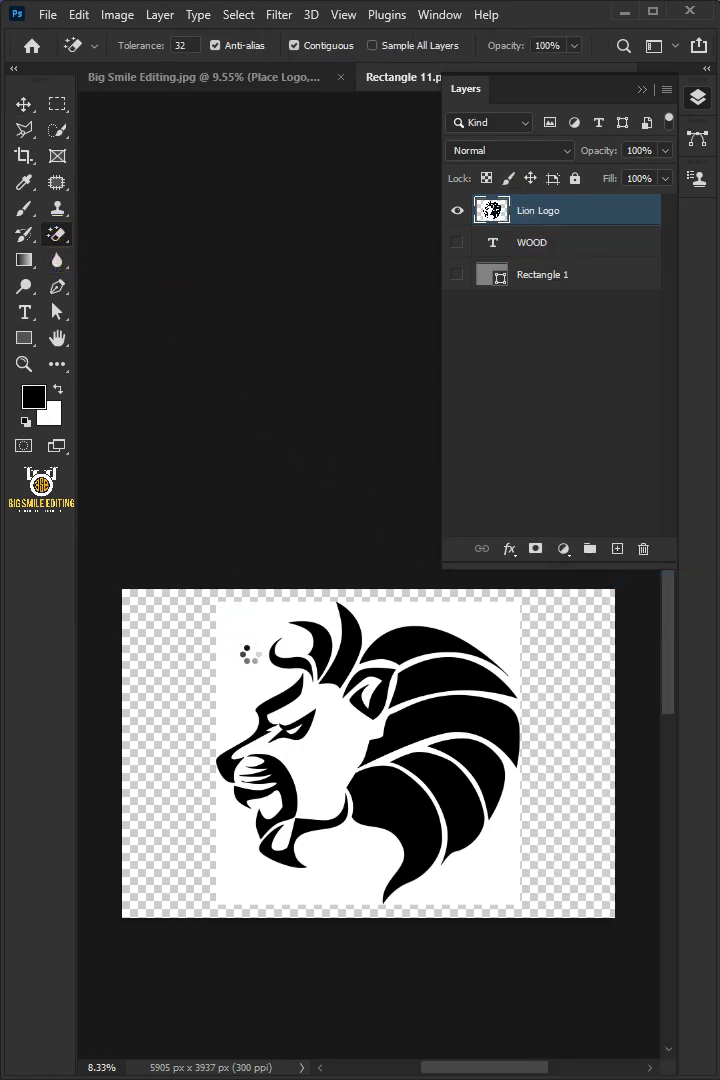
left_click(244, 652)
left_click(52, 20)
left_click(190, 231)
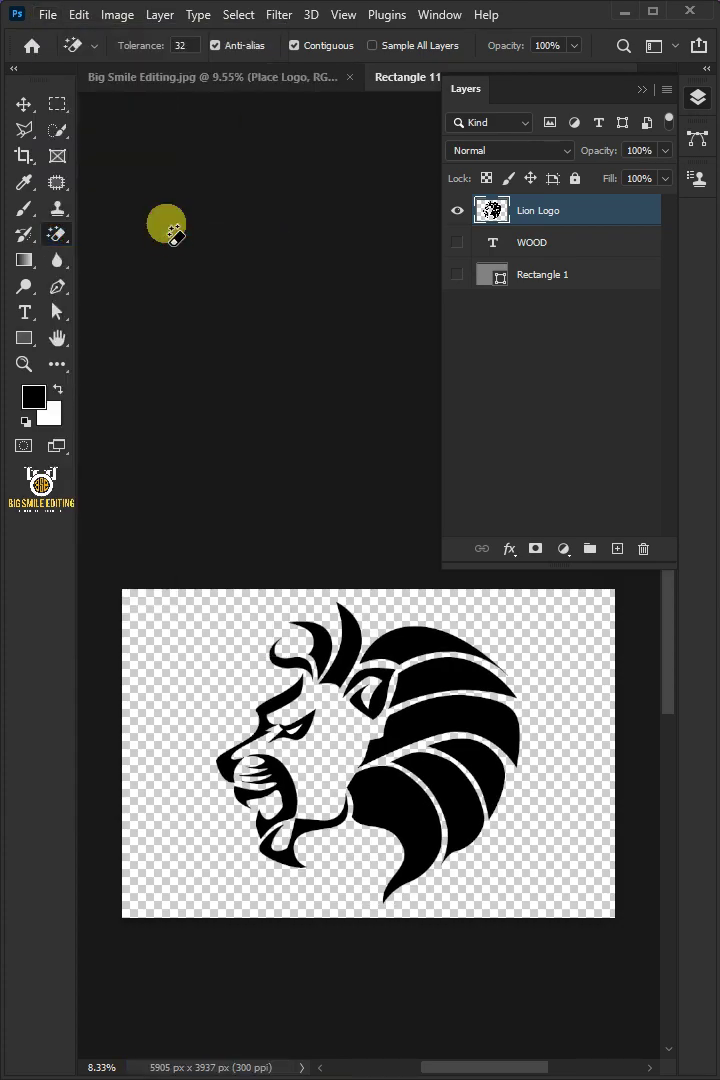
left_click(232, 80)
scroll(400, 745, "up", 3)
scroll(400, 745, "up", 2)
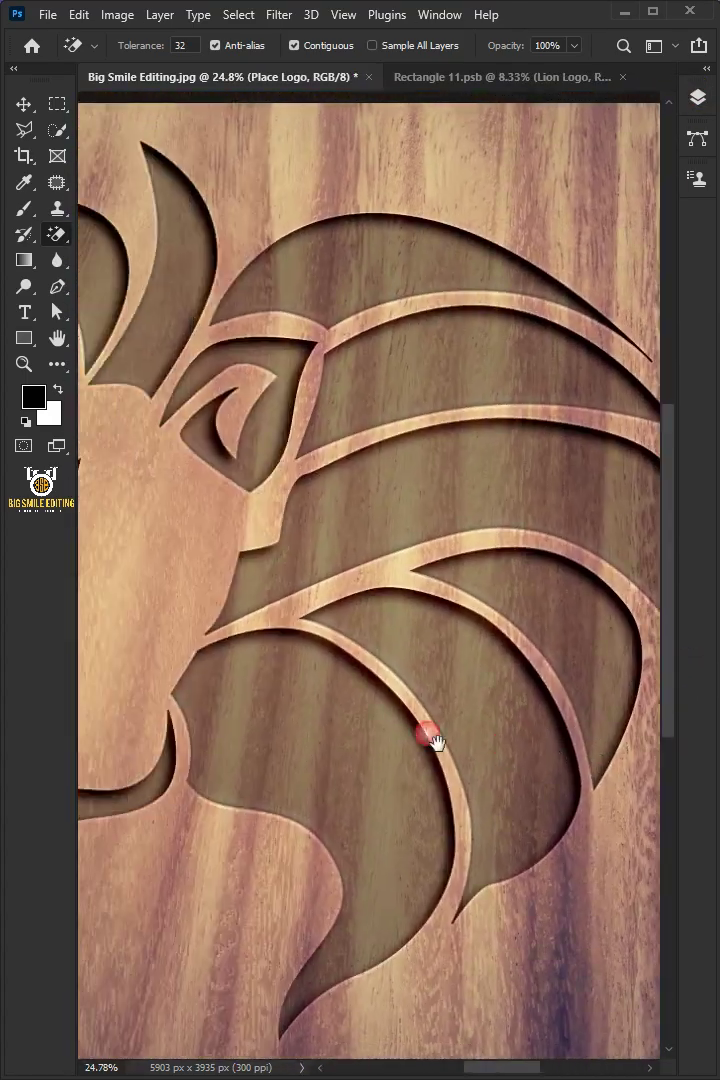